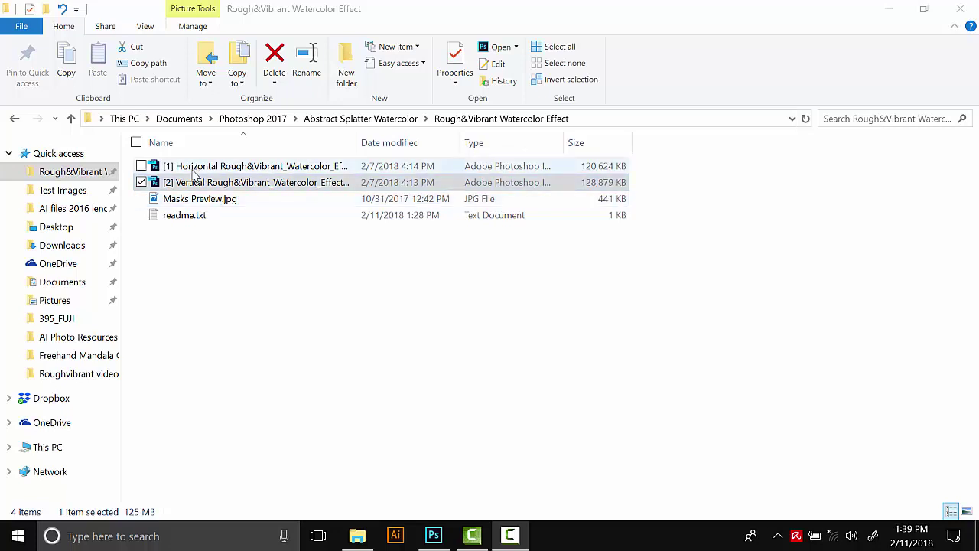
Open the [2] Vertical Rough&Vibrant_Watercolor_Effect file in Photoshop and open the contents of its Place Image Here! smart object.
{"action": "left_click", "coordinate": [197, 182]}
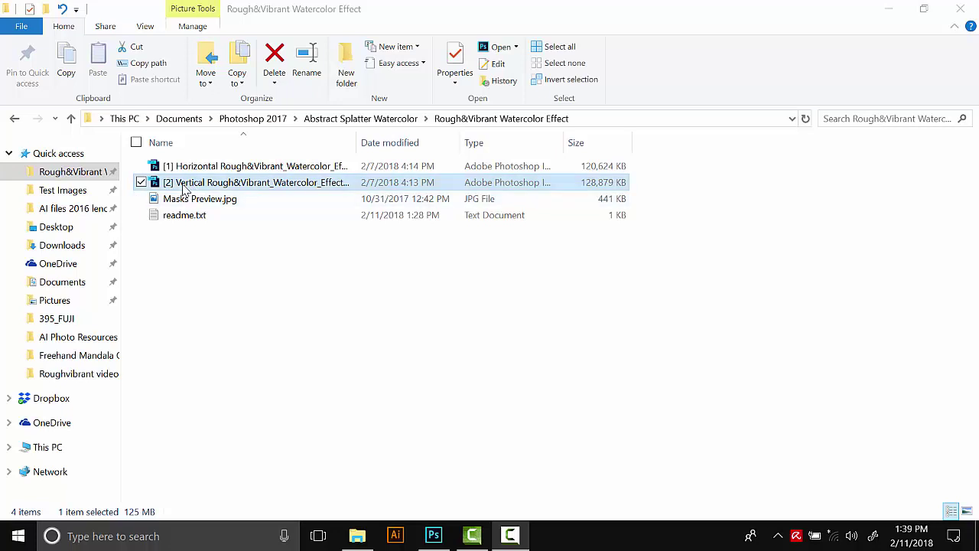
{"action": "left_click_drag", "start_coordinate": [160, 188], "coordinate": [434, 527]}
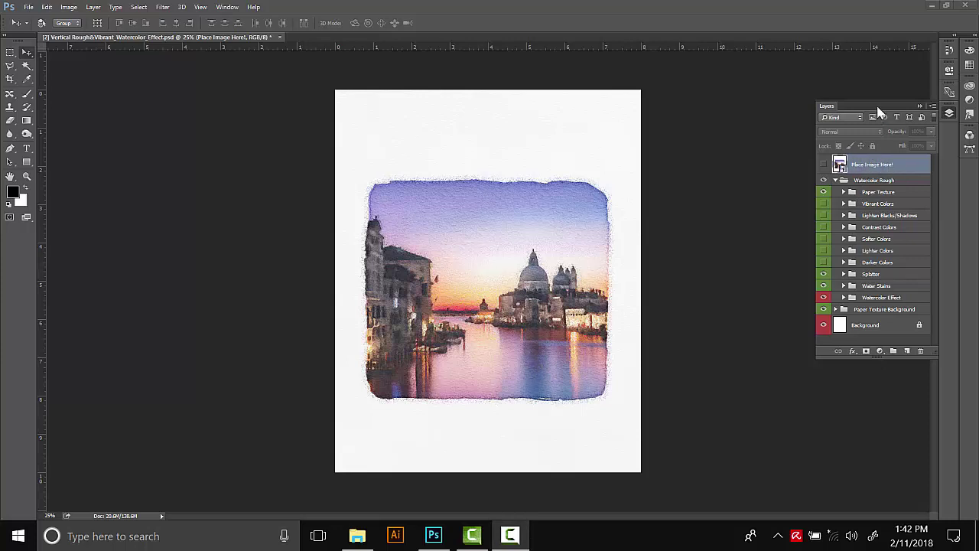
{"action": "double_click", "coordinate": [840, 170]}
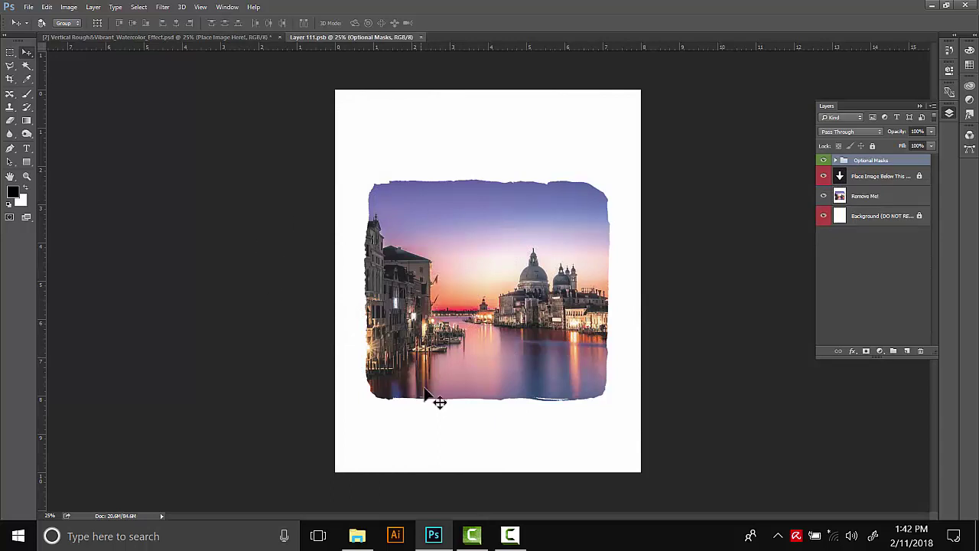
{"action": "left_click", "coordinate": [207, 37]}
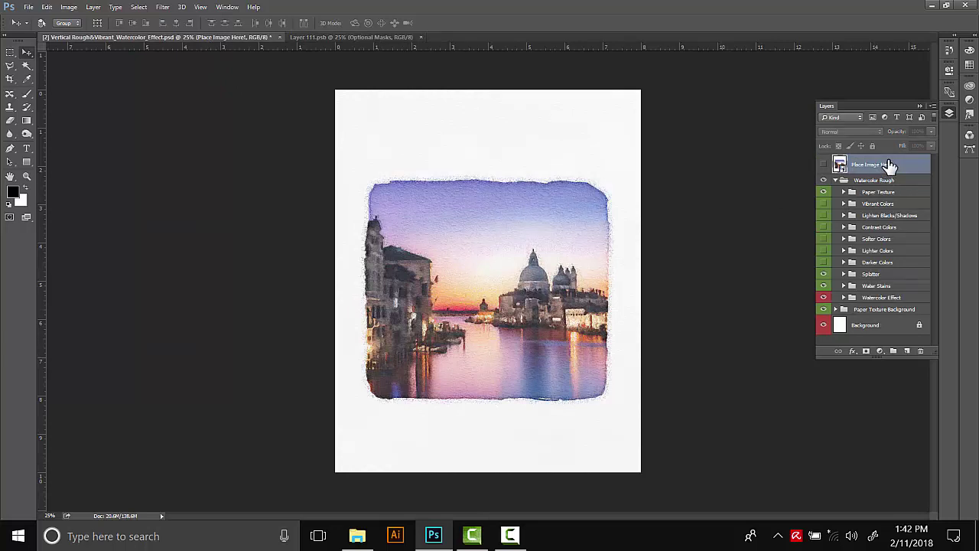
{"action": "left_click", "coordinate": [341, 38]}
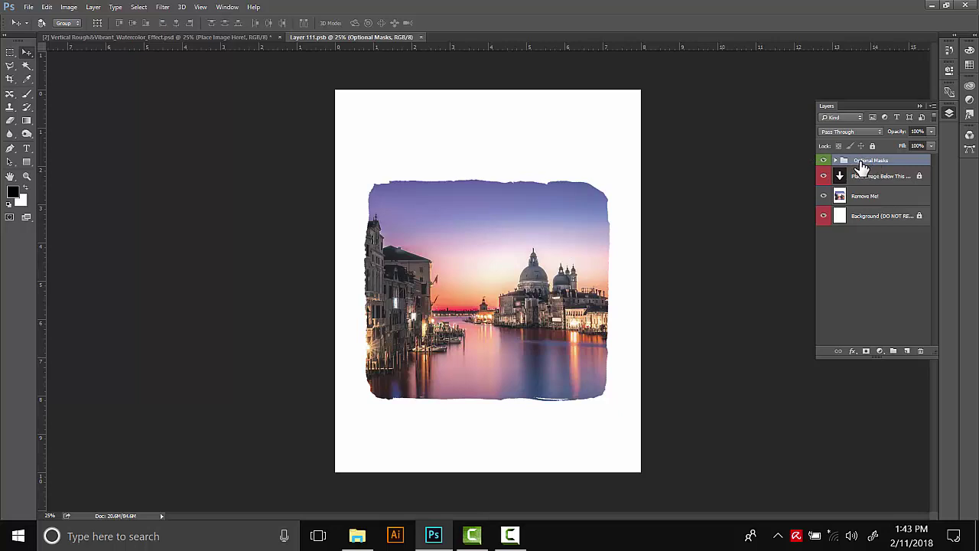
Place parrot-test-image.jpg from the Test Images folder into Layer 111.psb and scale it down to leave a wide margin around it.
{"action": "left_click", "coordinate": [357, 537]}
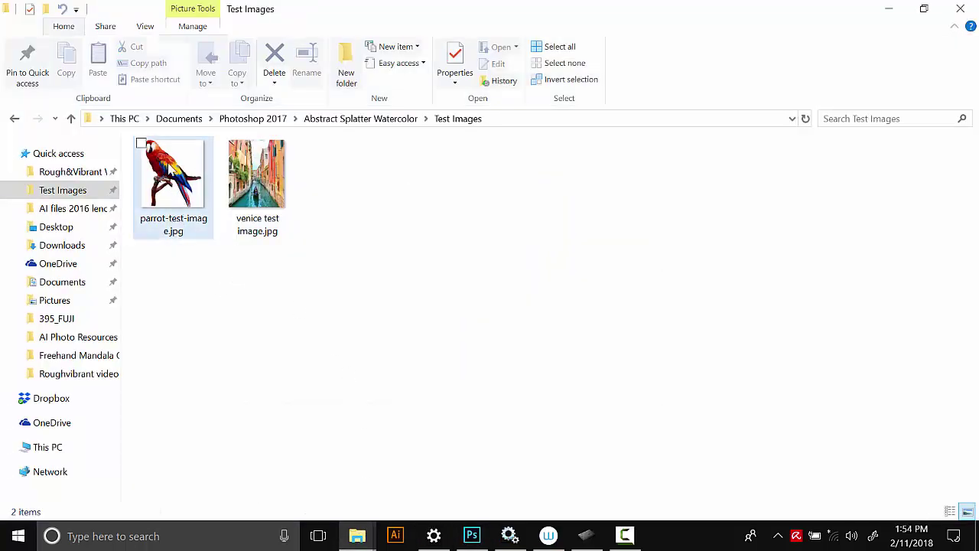
{"action": "left_click_drag", "start_coordinate": [170, 182], "coordinate": [548, 257]}
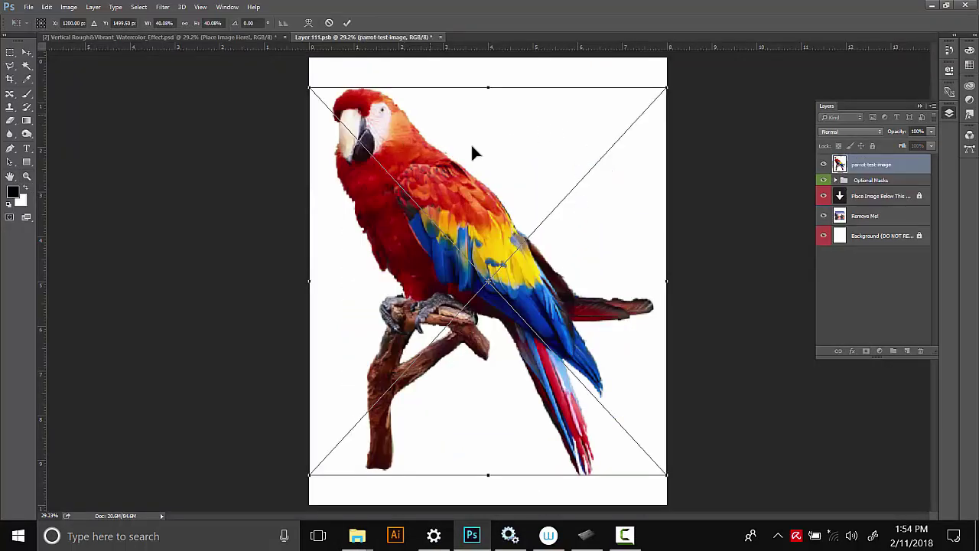
{"action": "left_click_drag", "start_coordinate": [670, 84], "coordinate": [615, 136]}
{"action": "key", "text": "Return"}
{"action": "key", "text": "z"}
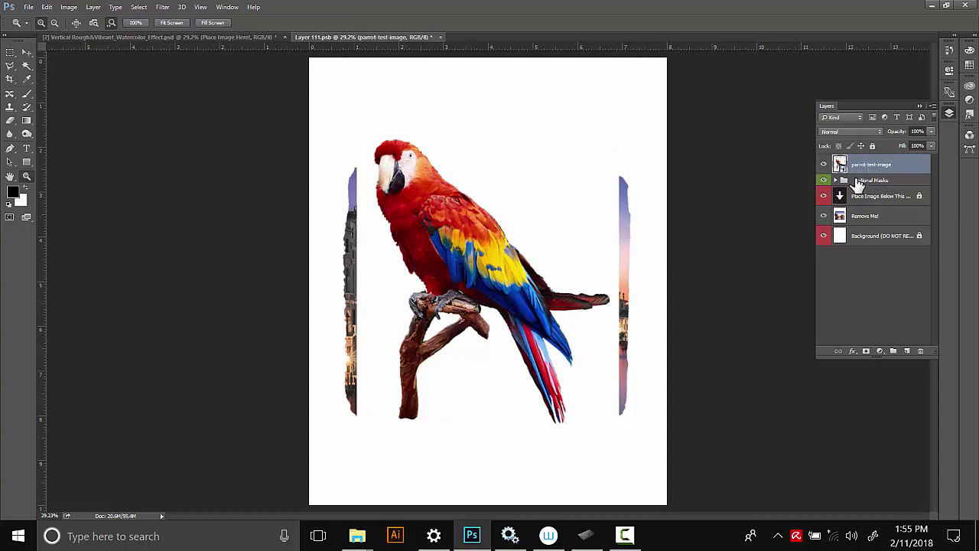
Move the parrot-test-image layer directly beneath the Place Image Below This layer and hide the Remove Me! layer.
{"action": "left_click_drag", "start_coordinate": [867, 163], "coordinate": [868, 218]}
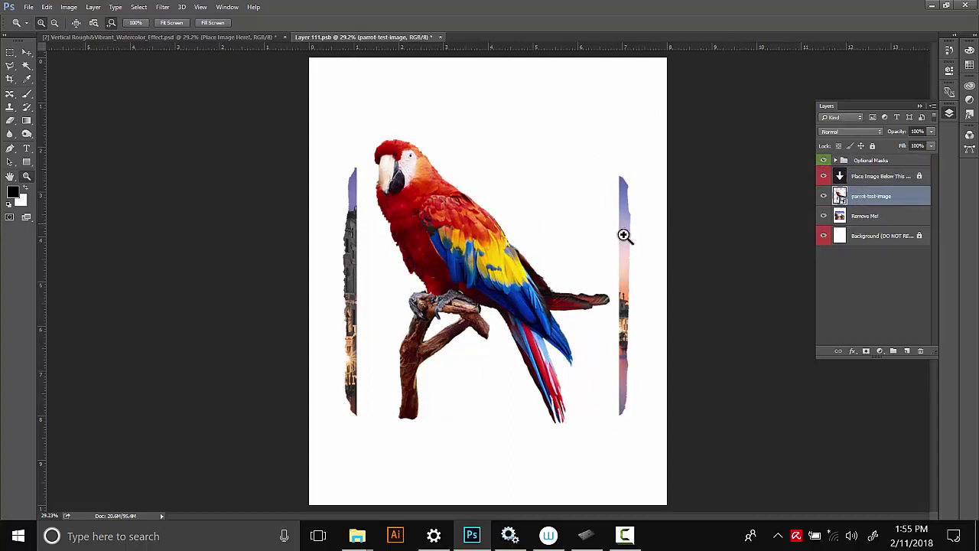
{"action": "left_click", "coordinate": [824, 217]}
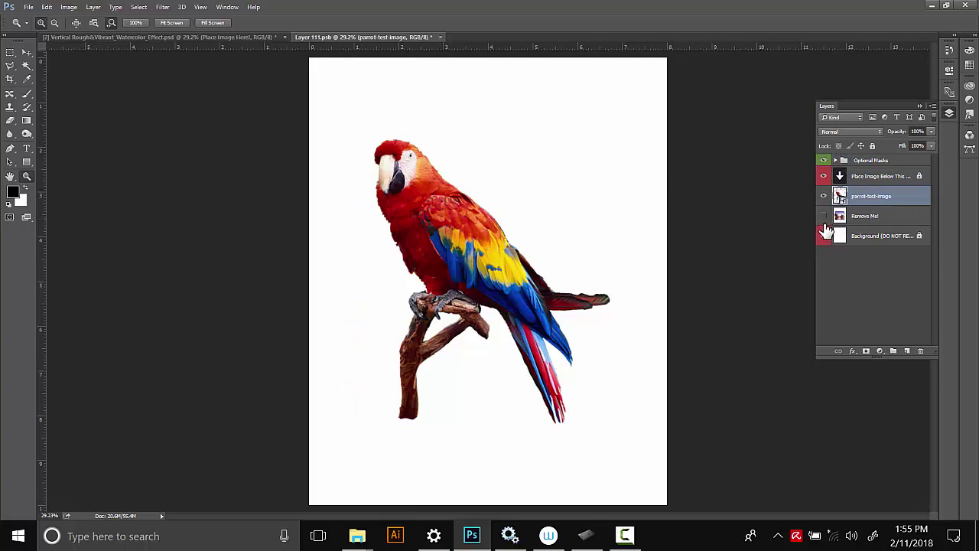
Shift the parrot slightly to the lower right on the page, and close Layer 111.psb with its changes saved.
{"action": "left_click", "coordinate": [26, 52]}
{"action": "left_click_drag", "start_coordinate": [482, 257], "coordinate": [496, 260]}
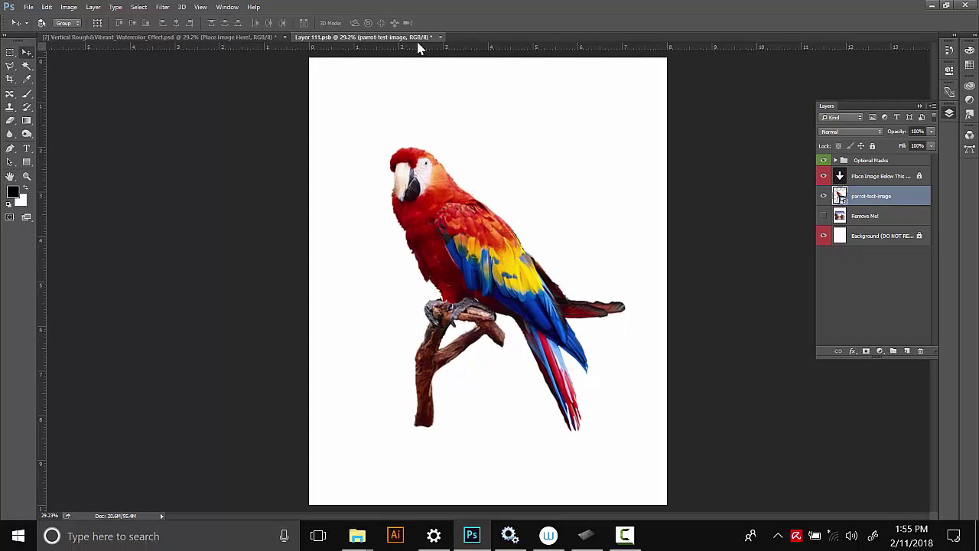
{"action": "left_click", "coordinate": [440, 37]}
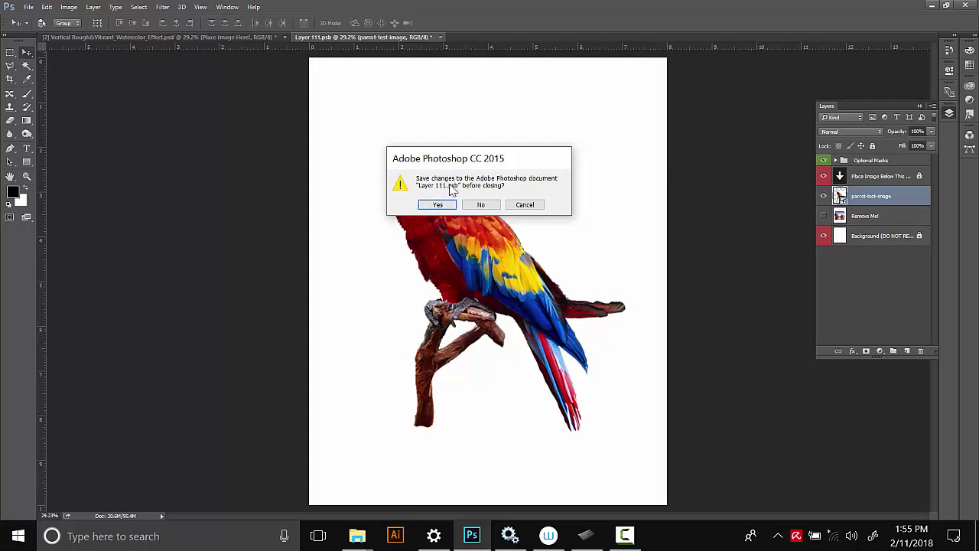
{"action": "left_click", "coordinate": [439, 205]}
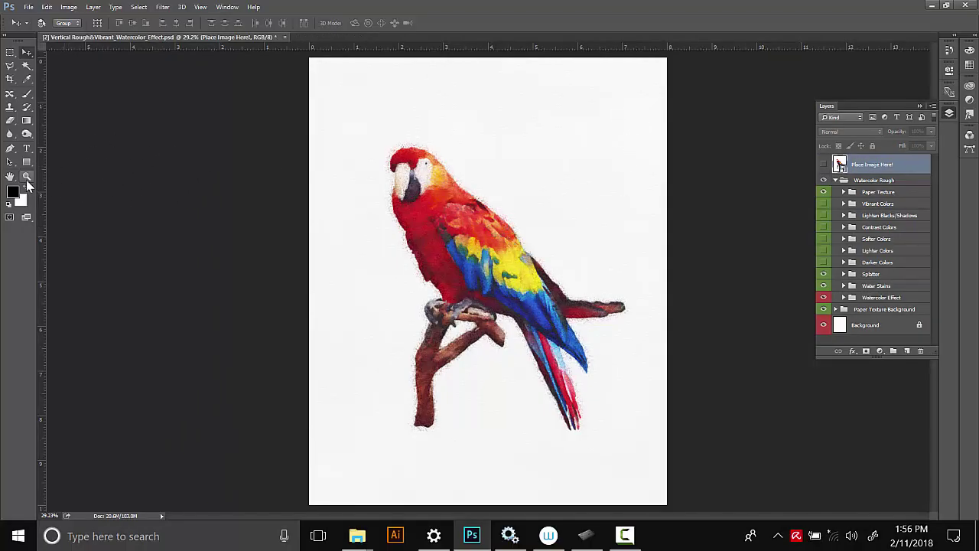
Show the Contrast Colors and Darker Colors groups in the Watercolor Rough group.
{"action": "left_click", "coordinate": [27, 177]}
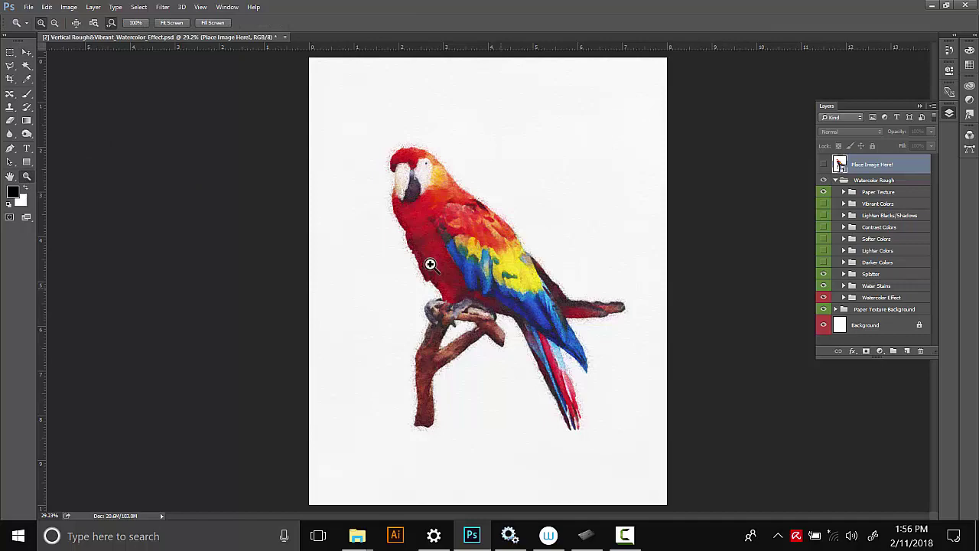
{"action": "left_click_drag", "start_coordinate": [492, 276], "coordinate": [538, 318]}
{"action": "left_click_drag", "start_coordinate": [483, 186], "coordinate": [475, 252]}
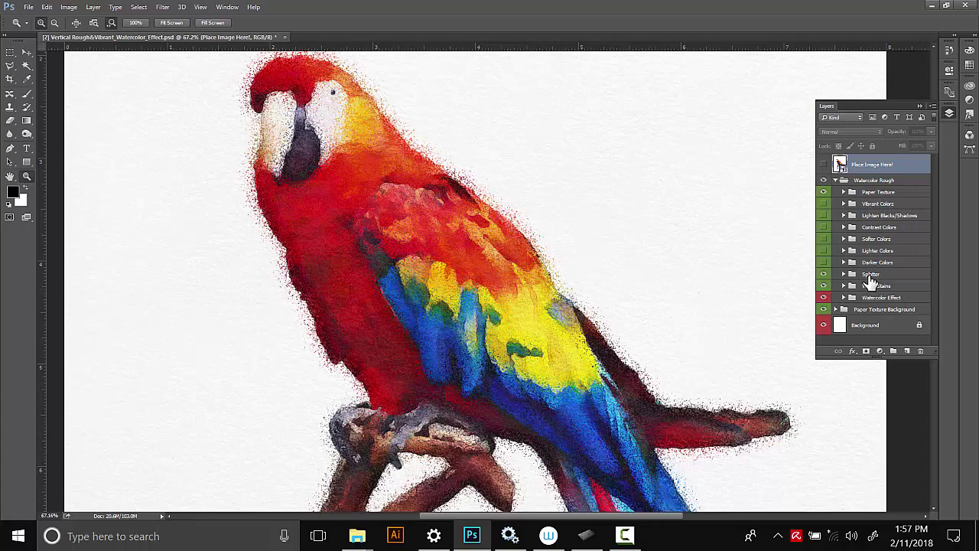
{"action": "left_click", "coordinate": [822, 228]}
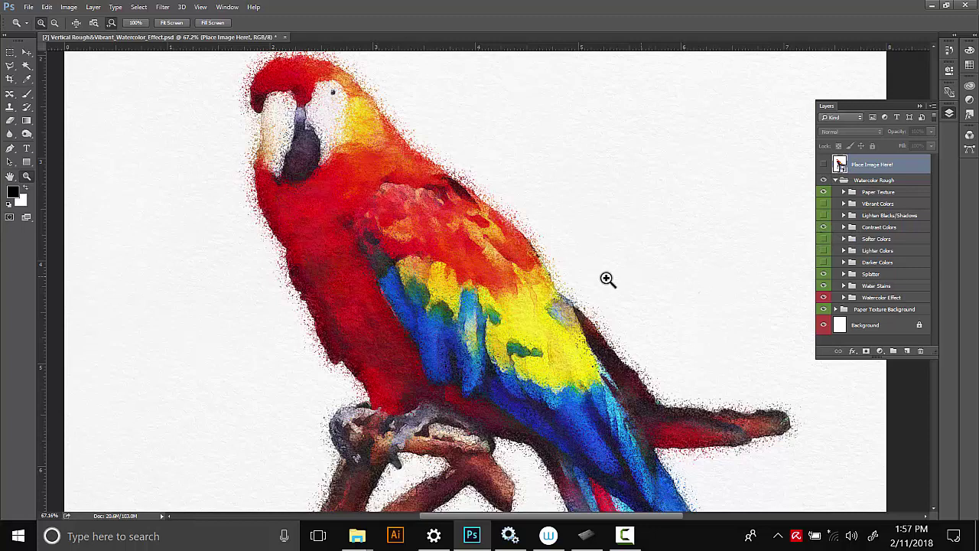
{"action": "left_click_drag", "start_coordinate": [474, 332], "coordinate": [476, 302]}
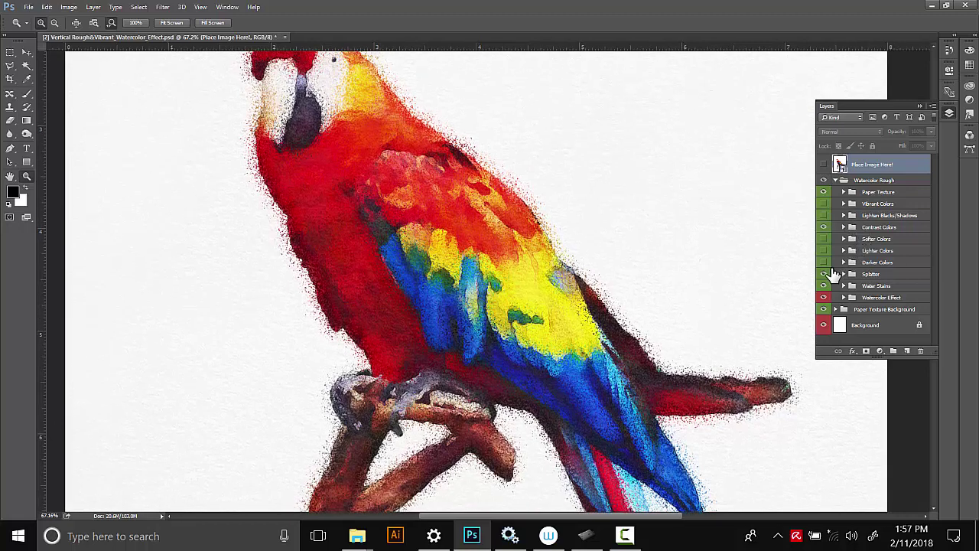
{"action": "left_click", "coordinate": [822, 263]}
{"action": "left_click", "coordinate": [822, 273]}
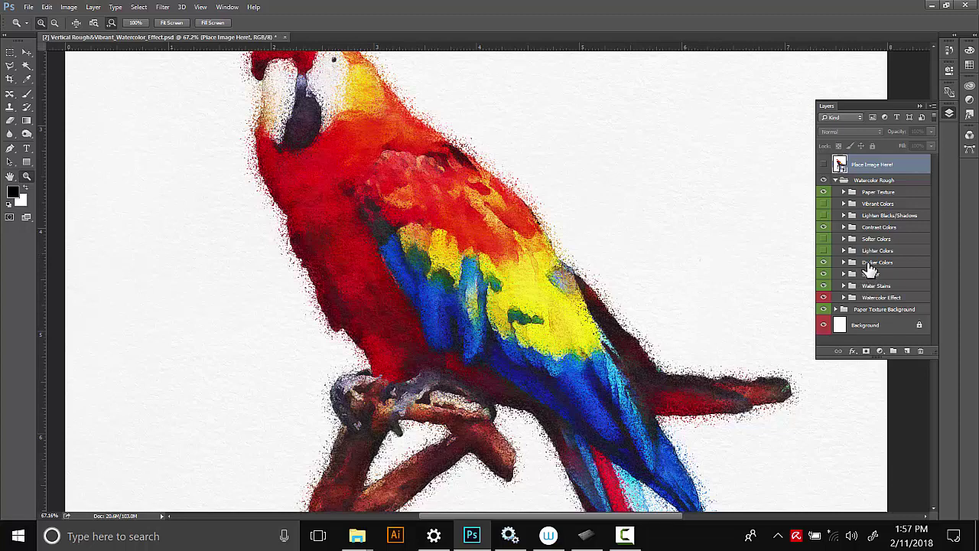
Set the Darker Colors group's opacity to 20%.
{"action": "left_click", "coordinate": [870, 265]}
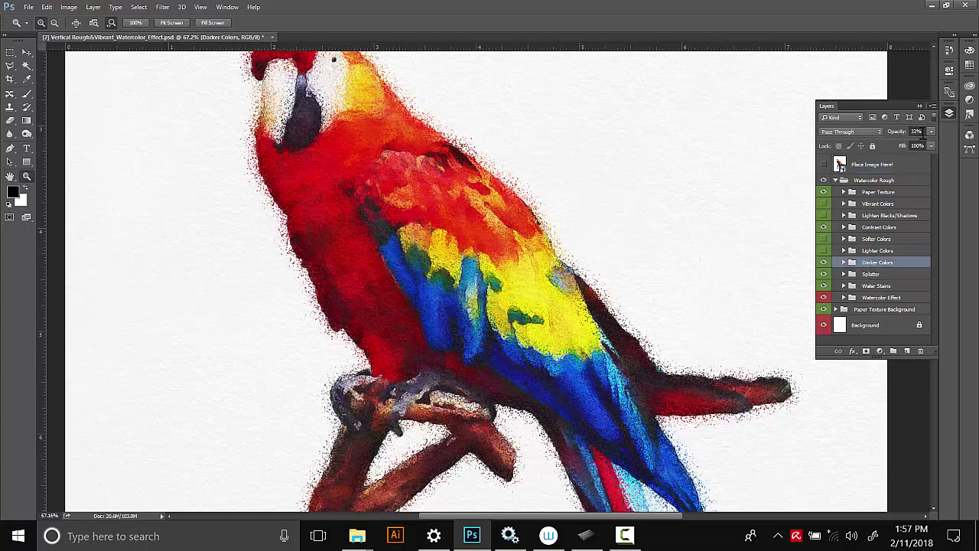
{"action": "left_click", "coordinate": [929, 132]}
{"action": "left_click_drag", "start_coordinate": [897, 146], "coordinate": [924, 143]}
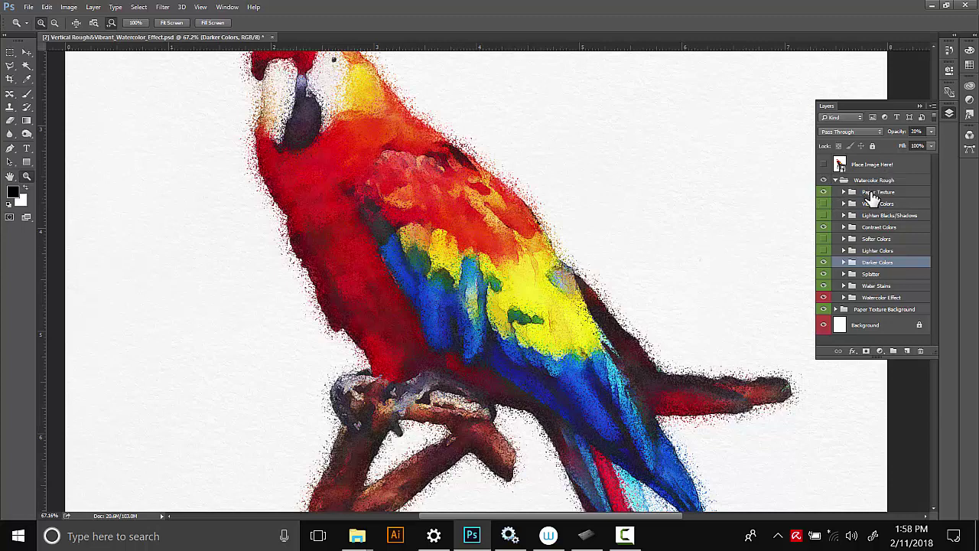
Compare the artwork with and without the Splatter group, and set that group's opacity to 50%.
{"action": "left_click", "coordinate": [864, 192]}
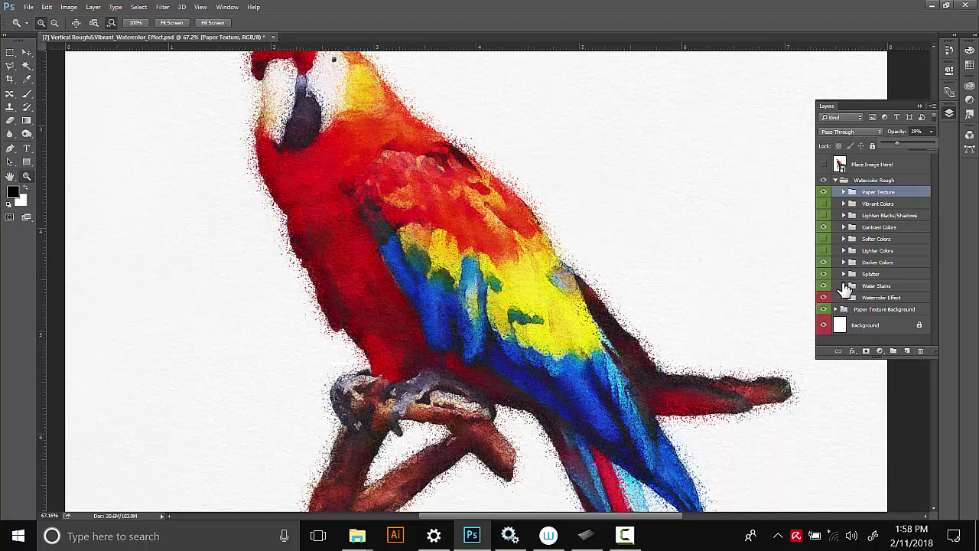
{"action": "left_click", "coordinate": [825, 275]}
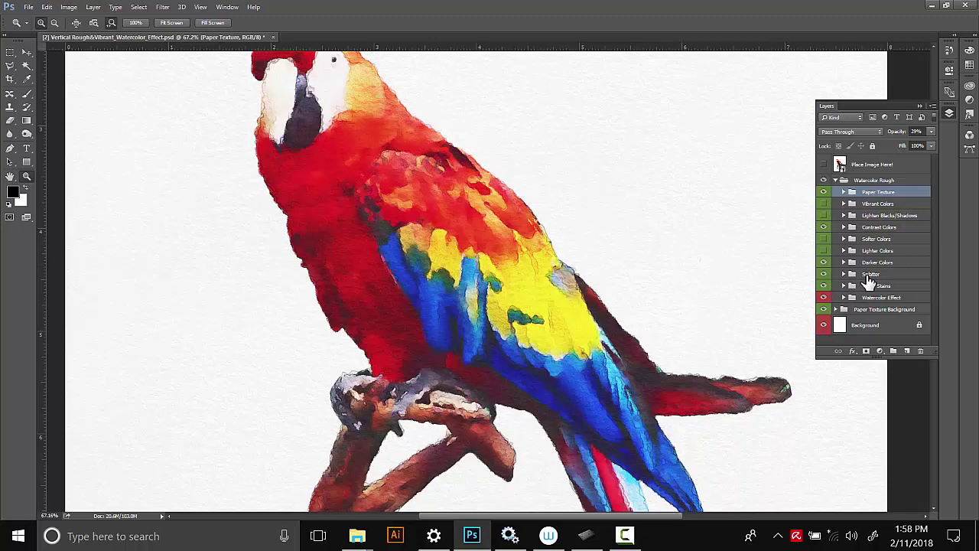
{"action": "left_click", "coordinate": [870, 277]}
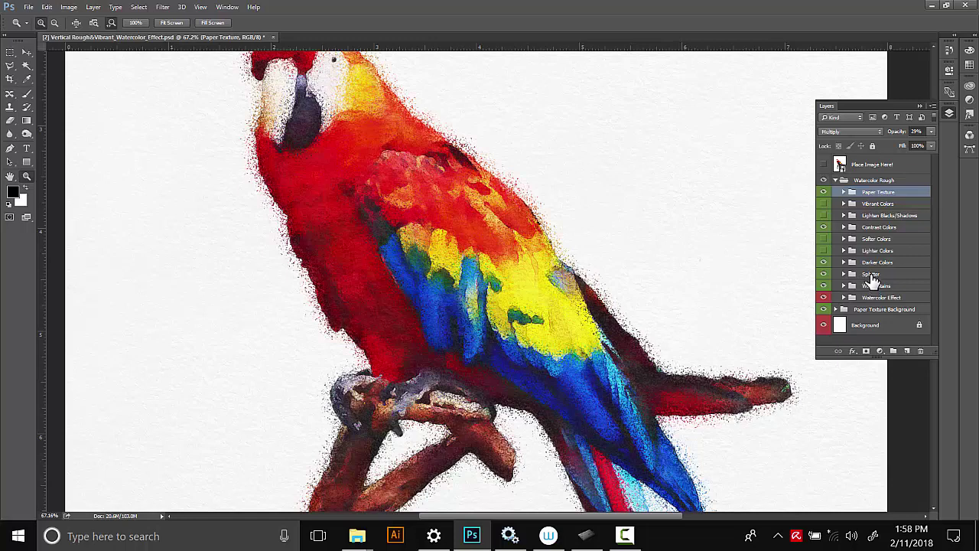
{"action": "left_click", "coordinate": [932, 133]}
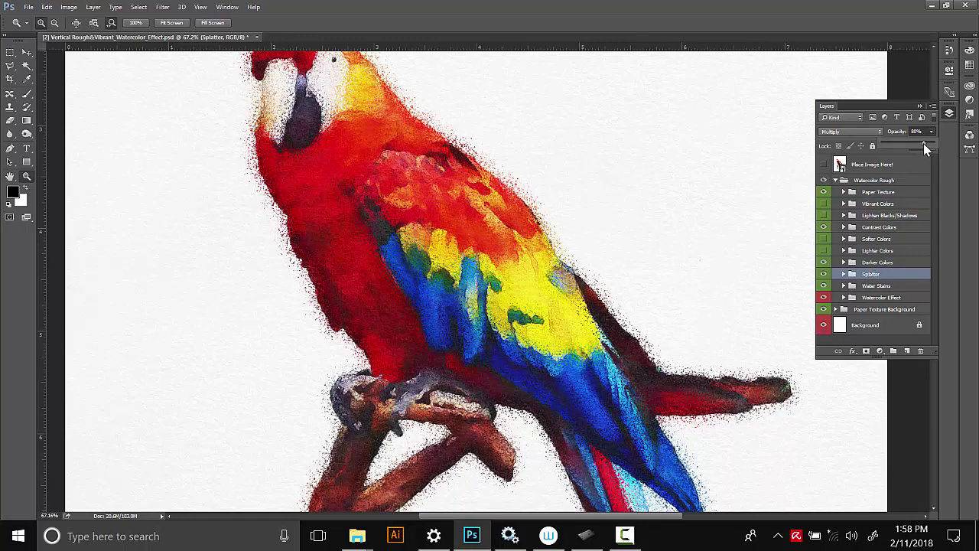
{"action": "left_click_drag", "start_coordinate": [923, 143], "coordinate": [907, 142]}
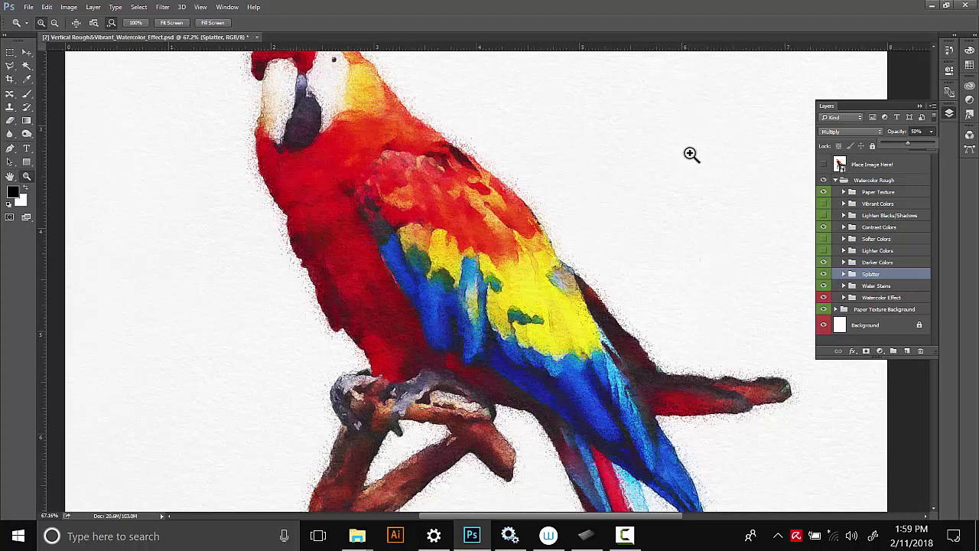
Hide the Paper Texture Background group so that the parrot sits on plain white.
{"action": "left_click", "coordinate": [824, 323]}
{"action": "left_click", "coordinate": [823, 309]}
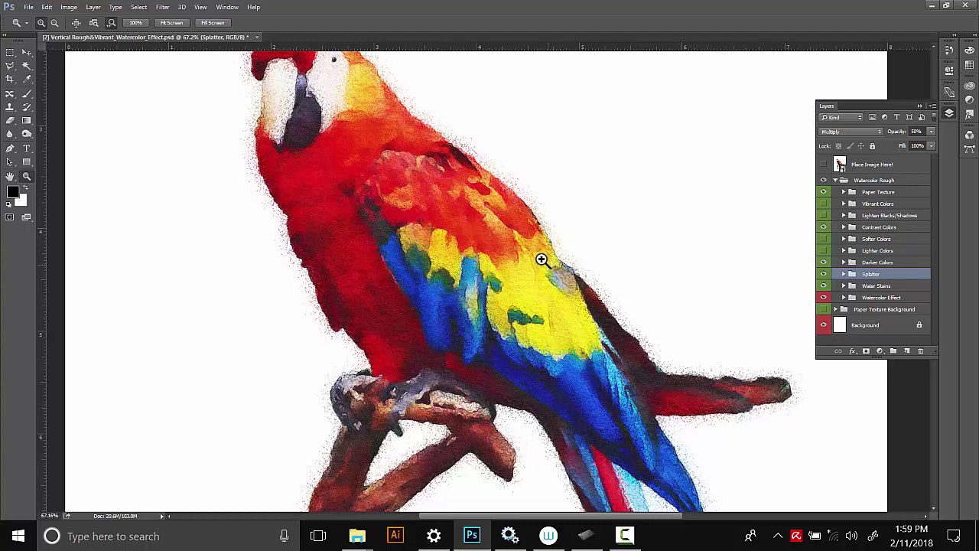
{"action": "key", "text": "ctrl+0"}
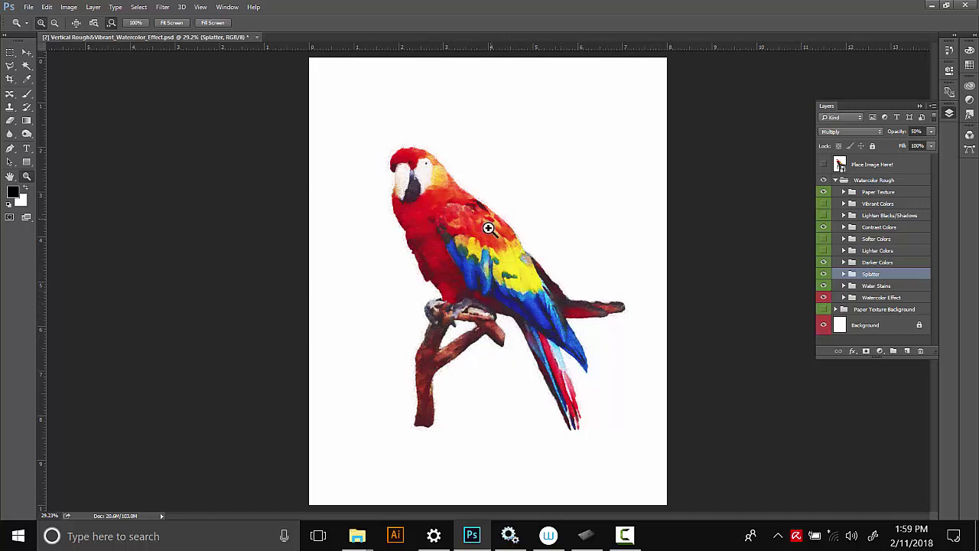
Try the PNG-24 format for the artwork in Save for Web (Legacy), and cancel the export.
{"action": "left_click", "coordinate": [28, 7]}
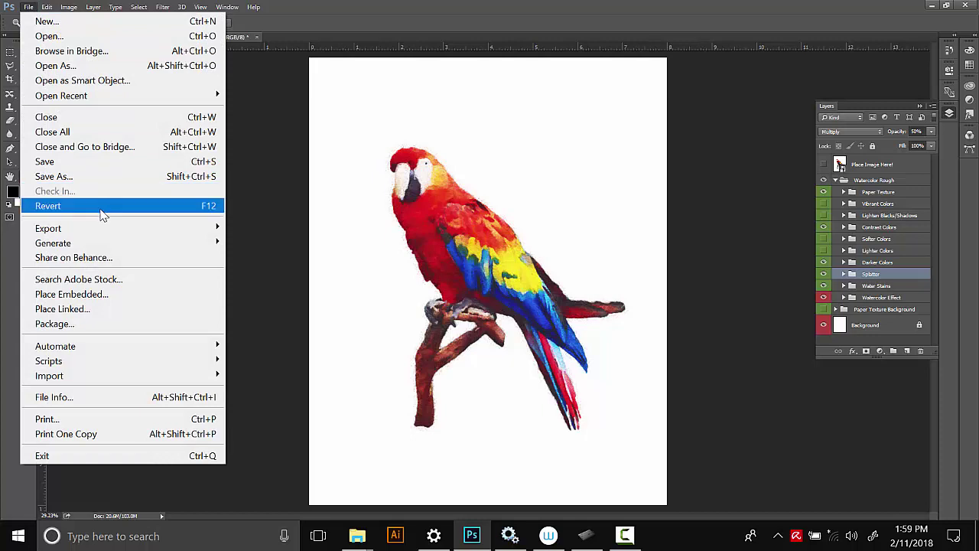
{"action": "mouse_move", "coordinate": [200, 233]}
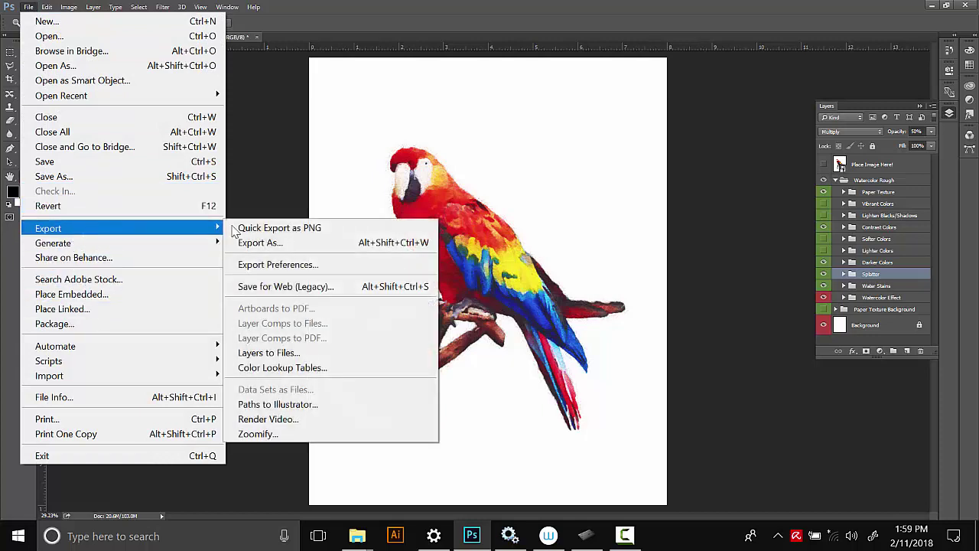
{"action": "left_click", "coordinate": [282, 289]}
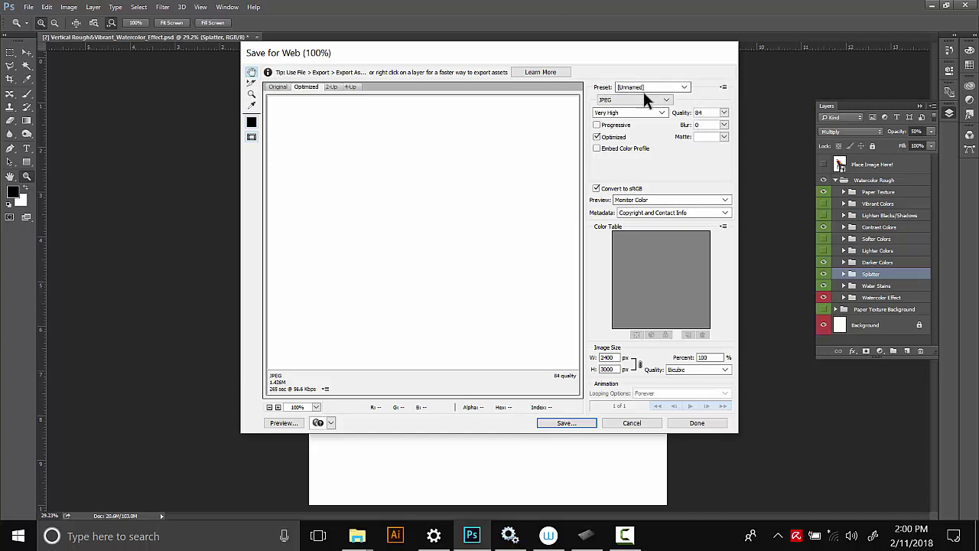
{"action": "left_click", "coordinate": [666, 98]}
{"action": "left_click", "coordinate": [653, 109]}
{"action": "key", "text": "Down"}
{"action": "key", "text": "Down"}
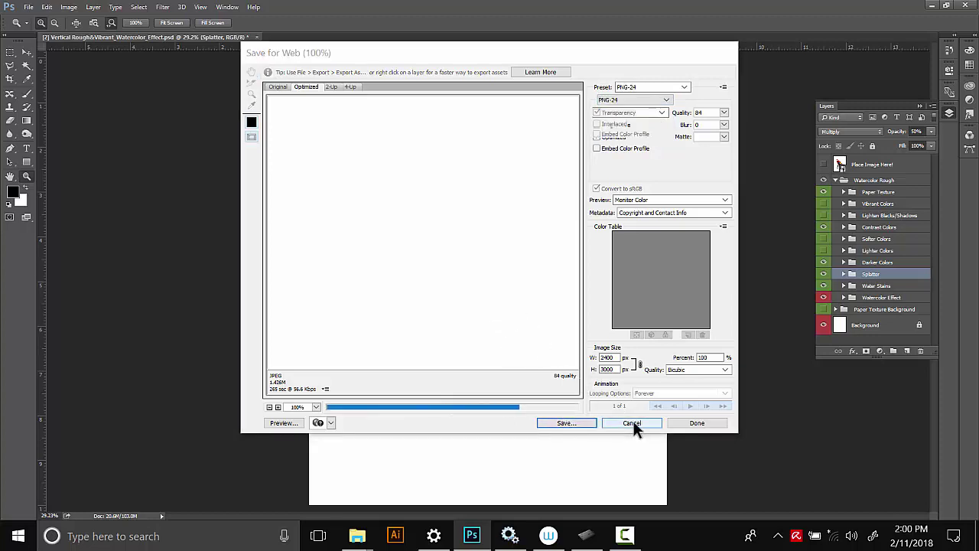
{"action": "left_click", "coordinate": [631, 423]}
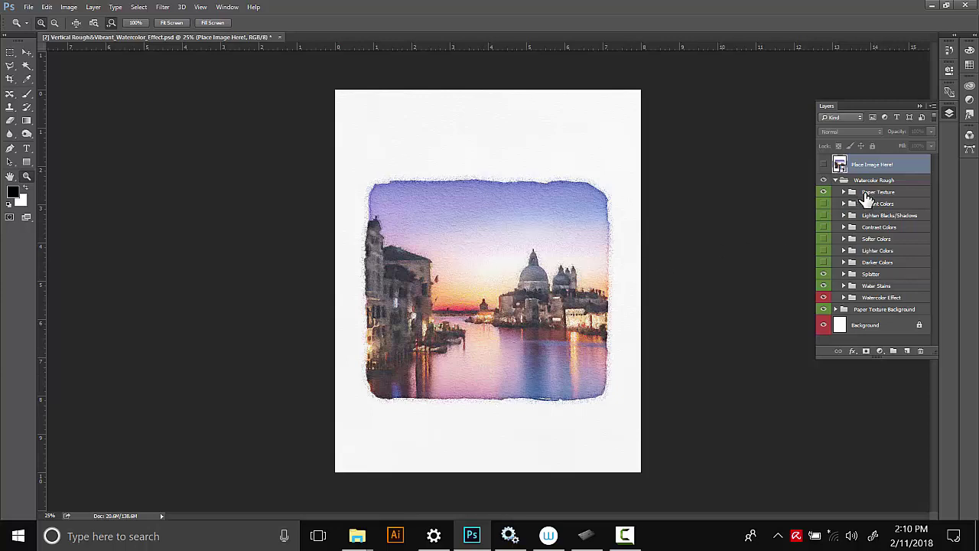
Open the Place Image Here! smart object's contents and place the venice test image from the Test Images folder.
{"action": "double_click", "coordinate": [839, 167]}
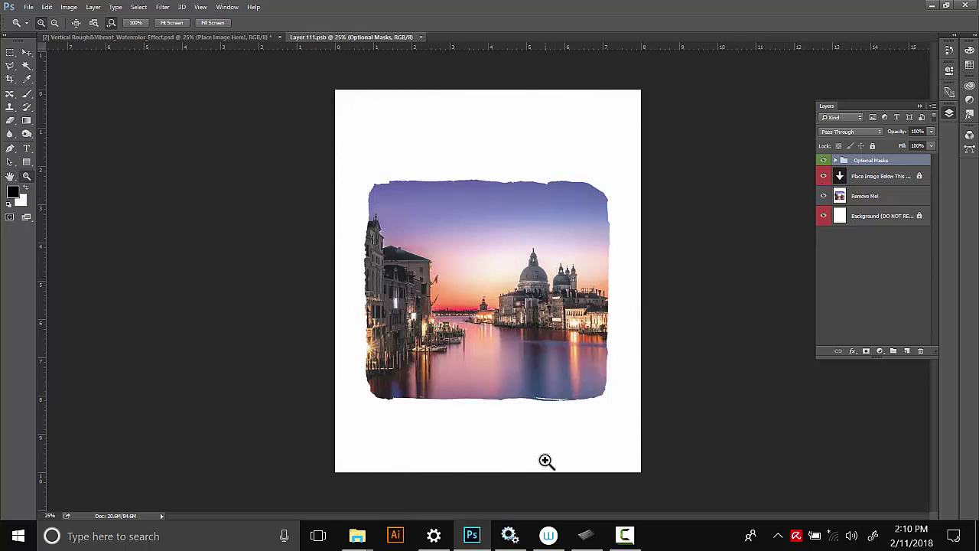
{"action": "left_click", "coordinate": [367, 540]}
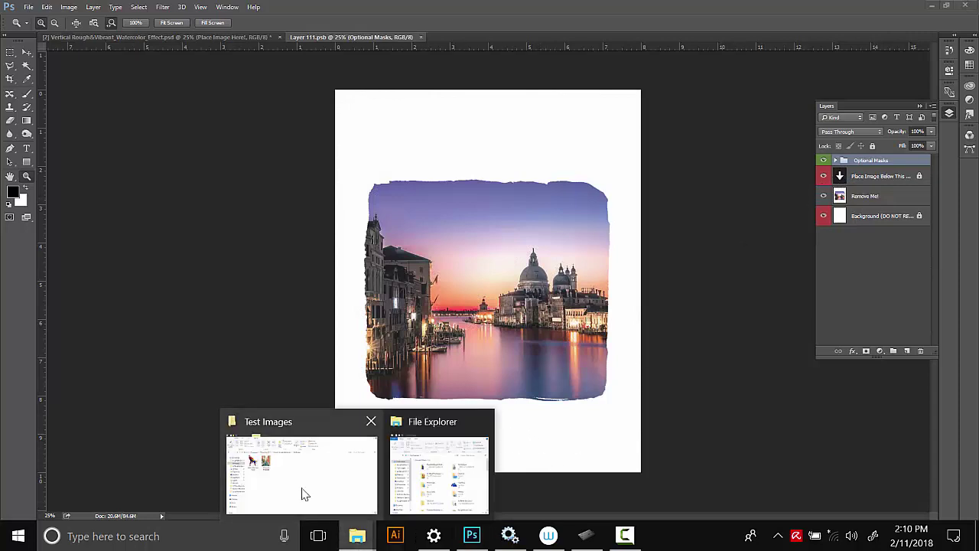
{"action": "left_click", "coordinate": [310, 497]}
{"action": "left_click_drag", "start_coordinate": [268, 208], "coordinate": [501, 304]}
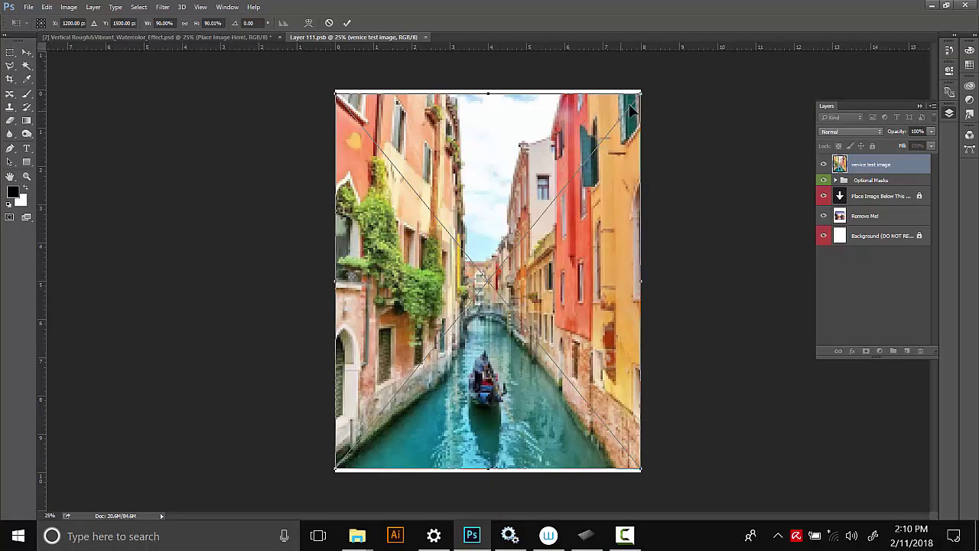
Scale the venice test image down proportionally so it sits well inside the white page, and shift it slightly downward.
{"action": "left_click_drag", "start_coordinate": [644, 91], "coordinate": [593, 151]}
{"action": "key", "text": "z"}
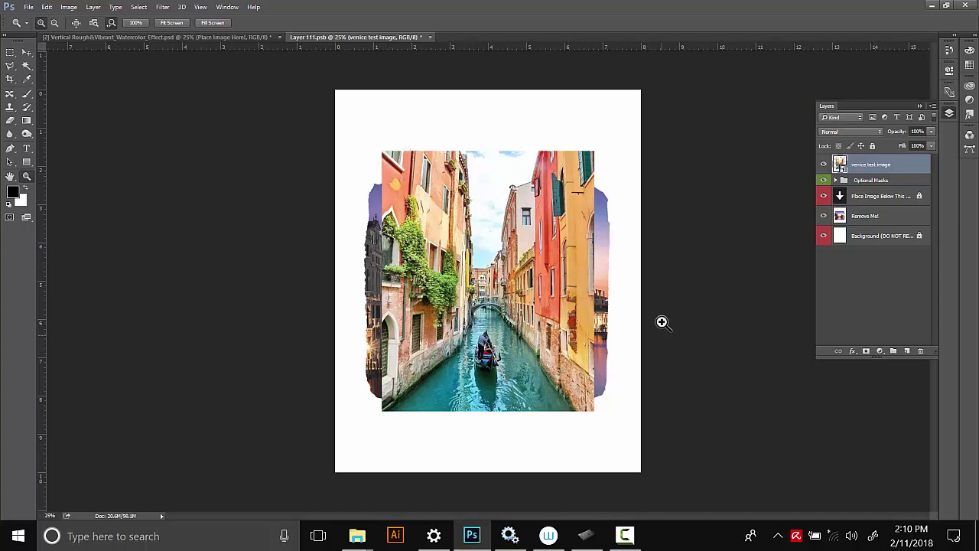
{"action": "left_click", "coordinate": [27, 55]}
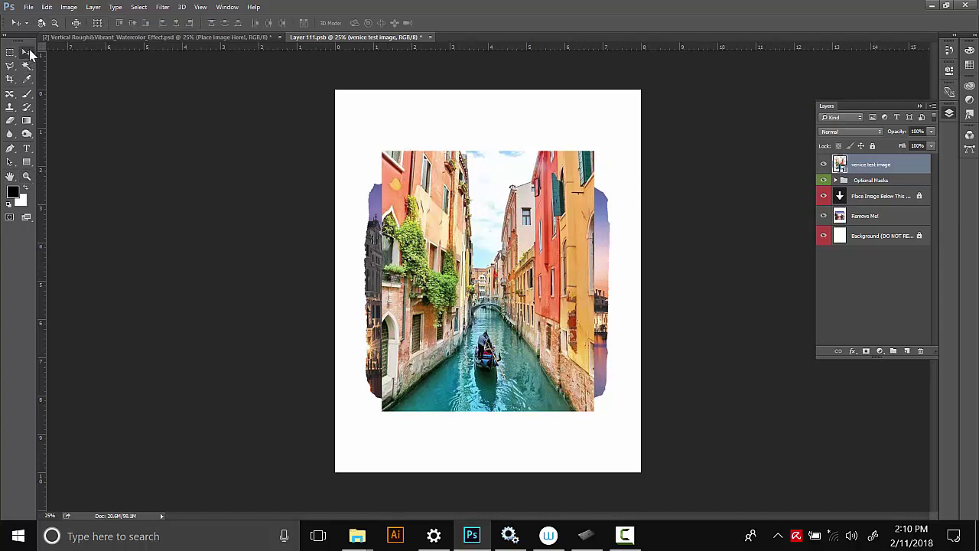
{"action": "left_click_drag", "start_coordinate": [501, 249], "coordinate": [509, 249]}
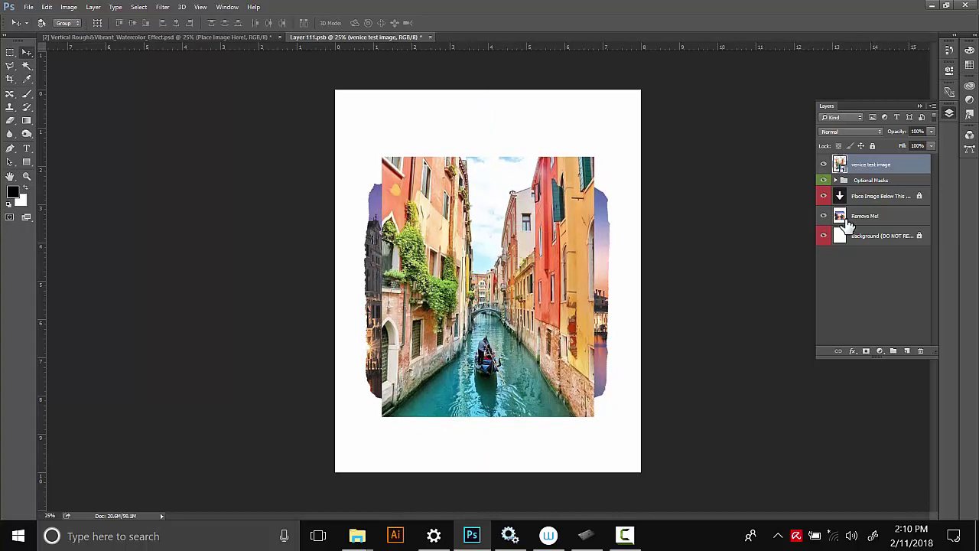
Hide the Remove Me! layer and move the venice test image layer directly beneath the Place Image Below This layer.
{"action": "left_click", "coordinate": [823, 216]}
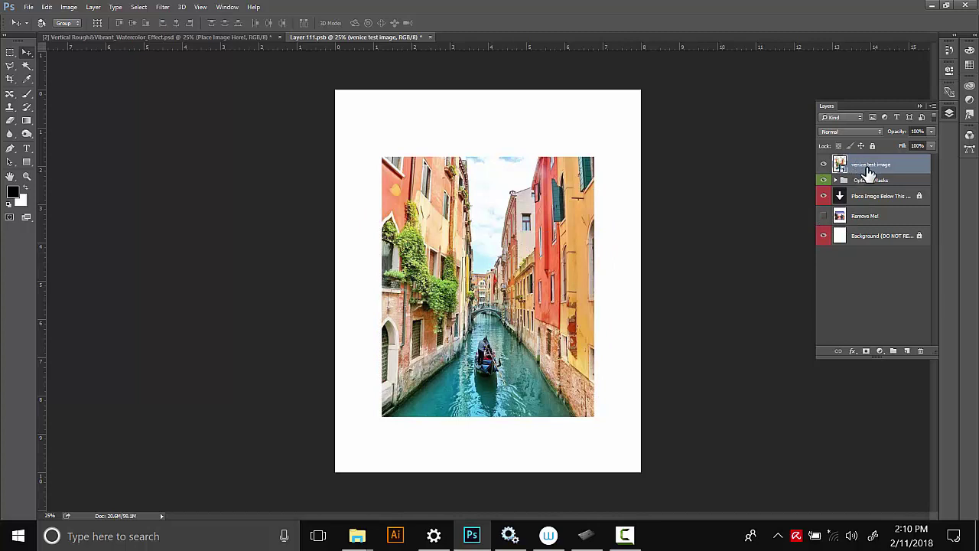
{"action": "left_click_drag", "start_coordinate": [863, 166], "coordinate": [864, 205]}
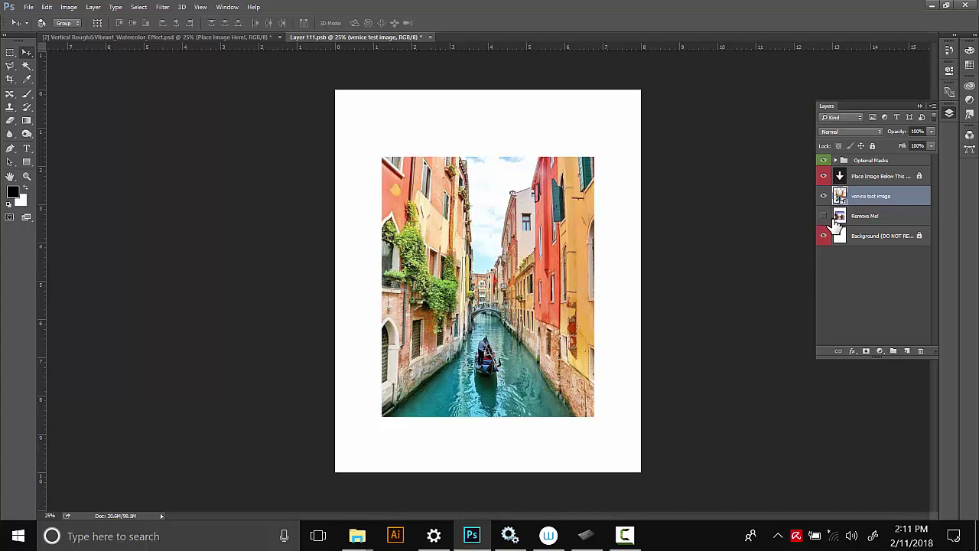
{"action": "left_click_drag", "start_coordinate": [839, 216], "coordinate": [855, 178]}
Rasterize the venice test image layer and set up the Eraser with the rough 100 px speckled brush tip enlarged to 250 px.
{"action": "right_click", "coordinate": [860, 202]}
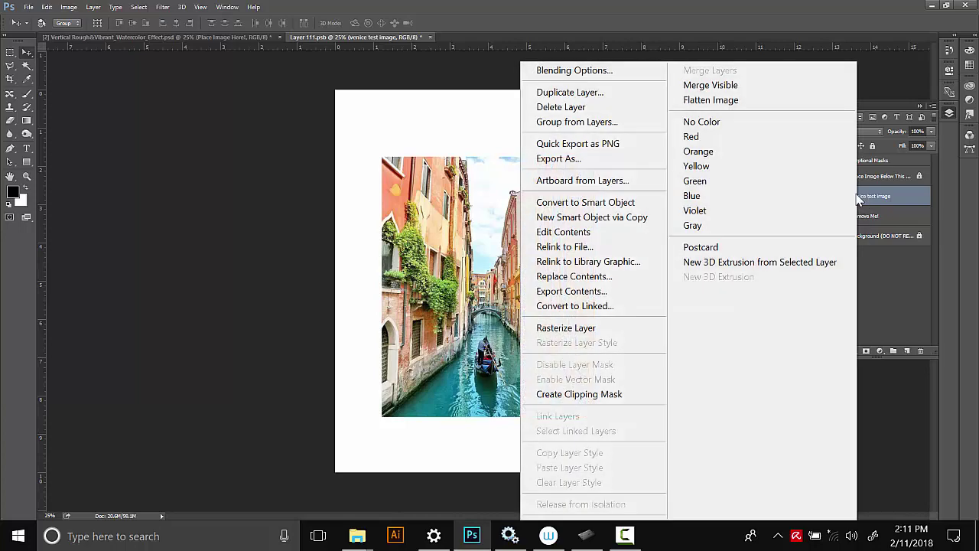
{"action": "left_click", "coordinate": [581, 329]}
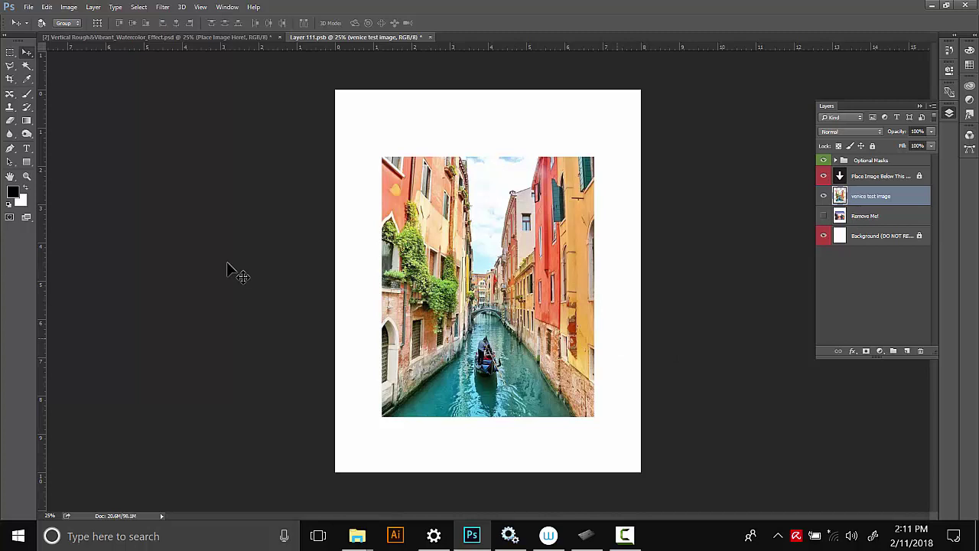
{"action": "left_click", "coordinate": [11, 124]}
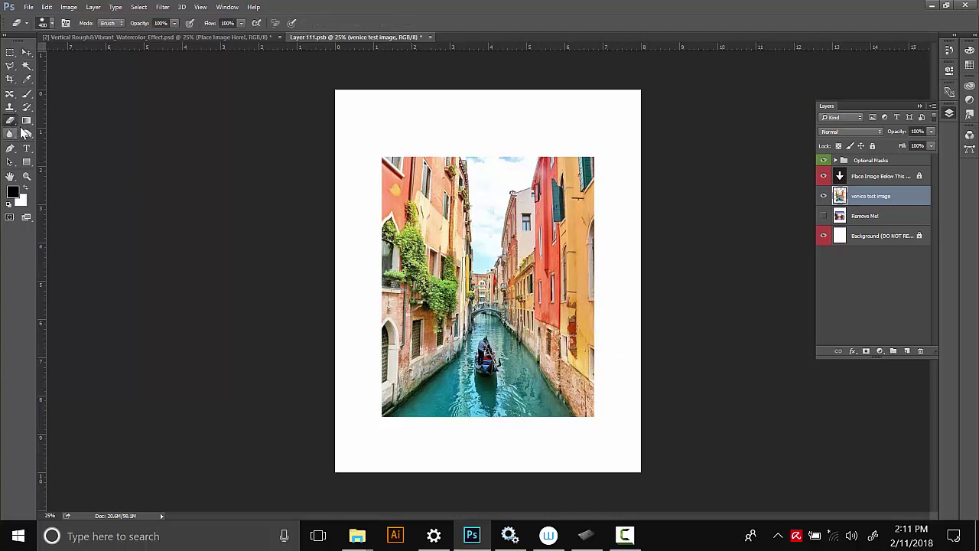
{"action": "left_click", "coordinate": [52, 23]}
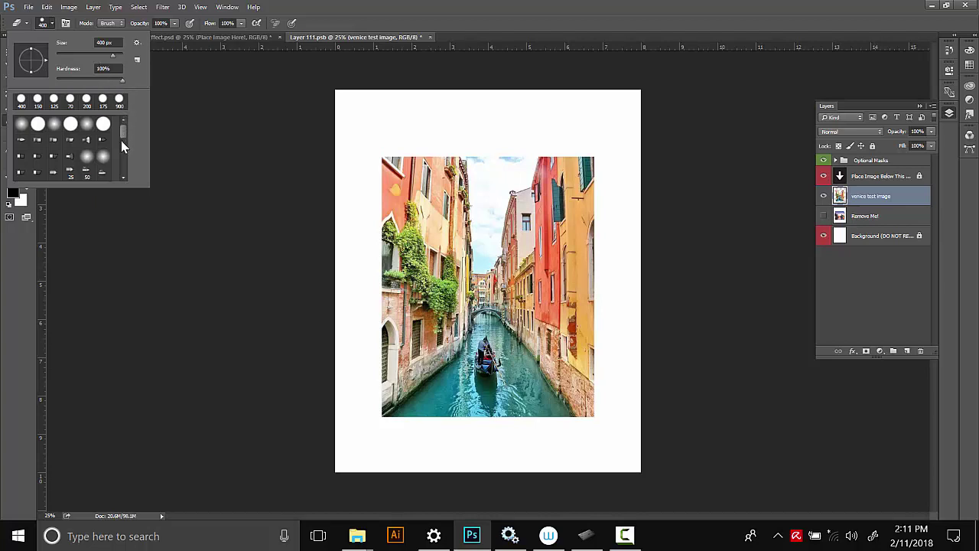
{"action": "left_click_drag", "start_coordinate": [121, 140], "coordinate": [124, 170]}
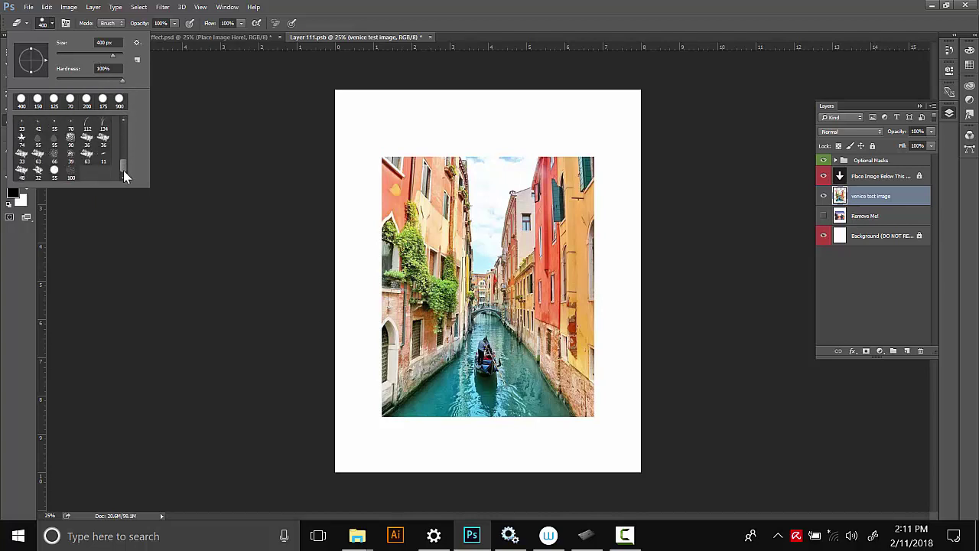
{"action": "left_click", "coordinate": [74, 176]}
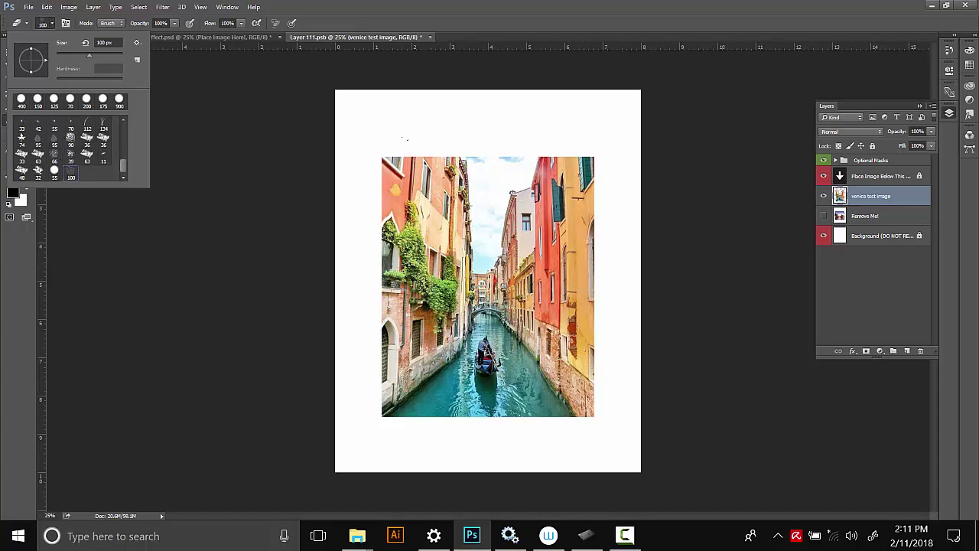
{"action": "key", "text": "Return"}
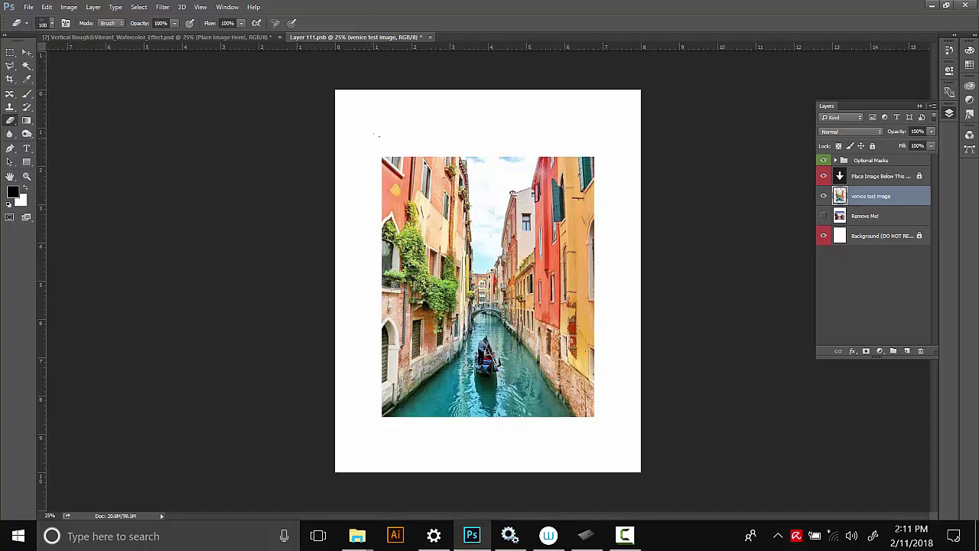
{"action": "key", "text": "bracketright"}
Erase along all four sides and the corners of the Venice photo to give it a rough, irregular border.
{"action": "mouse_move", "coordinate": [413, 147]}
{"action": "left_mouse_down"}
{"action": "mouse_move", "coordinate": [585, 145]}
{"action": "mouse_move", "coordinate": [609, 166]}
{"action": "left_mouse_up"}
{"action": "mouse_move", "coordinate": [385, 148]}
{"action": "left_mouse_down"}
{"action": "mouse_move", "coordinate": [370, 164]}
{"action": "mouse_move", "coordinate": [366, 192]}
{"action": "mouse_move", "coordinate": [375, 389]}
{"action": "mouse_move", "coordinate": [389, 426]}
{"action": "left_mouse_up"}
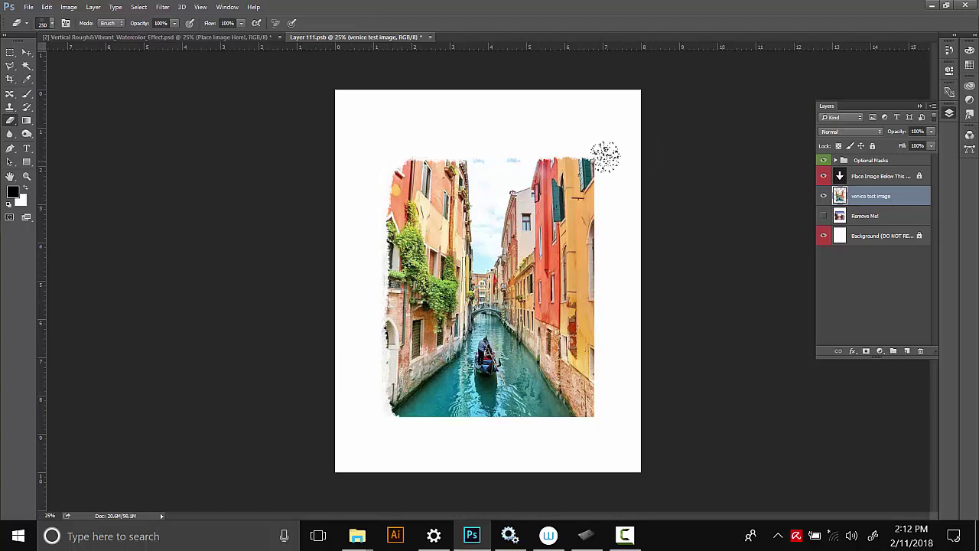
{"action": "mouse_move", "coordinate": [579, 142]}
{"action": "left_mouse_down"}
{"action": "mouse_move", "coordinate": [603, 168]}
{"action": "mouse_move", "coordinate": [601, 375]}
{"action": "mouse_move", "coordinate": [573, 441]}
{"action": "mouse_move", "coordinate": [573, 430]}
{"action": "mouse_move", "coordinate": [559, 430]}
{"action": "left_mouse_up"}
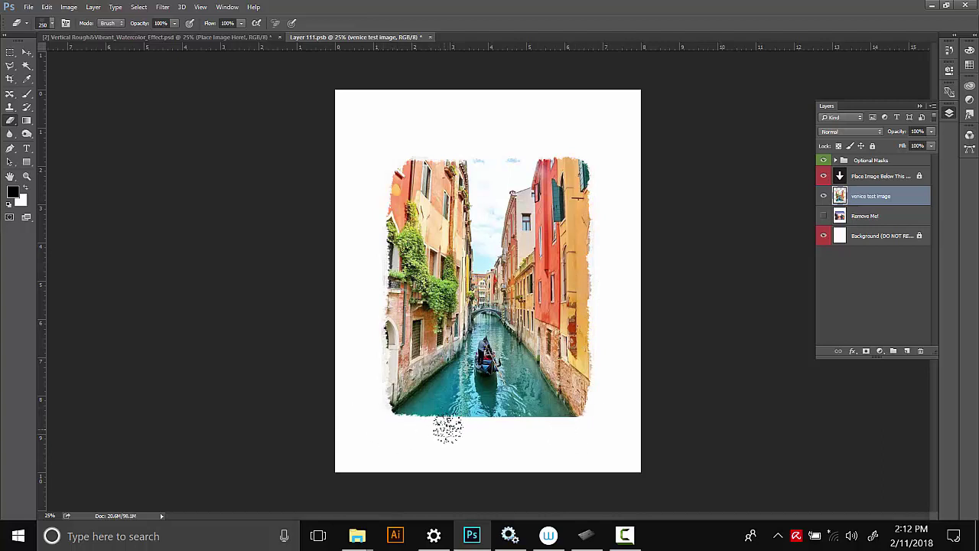
{"action": "mouse_move", "coordinate": [505, 430]}
{"action": "left_mouse_down"}
{"action": "mouse_move", "coordinate": [575, 426]}
{"action": "mouse_move", "coordinate": [536, 430]}
{"action": "mouse_move", "coordinate": [565, 436]}
{"action": "left_mouse_up"}
{"action": "mouse_move", "coordinate": [385, 422]}
{"action": "left_mouse_down"}
{"action": "mouse_move", "coordinate": [449, 433]}
{"action": "mouse_move", "coordinate": [399, 442]}
{"action": "mouse_move", "coordinate": [378, 417]}
{"action": "mouse_move", "coordinate": [387, 419]}
{"action": "mouse_move", "coordinate": [369, 372]}
{"action": "mouse_move", "coordinate": [372, 319]}
{"action": "left_mouse_up"}
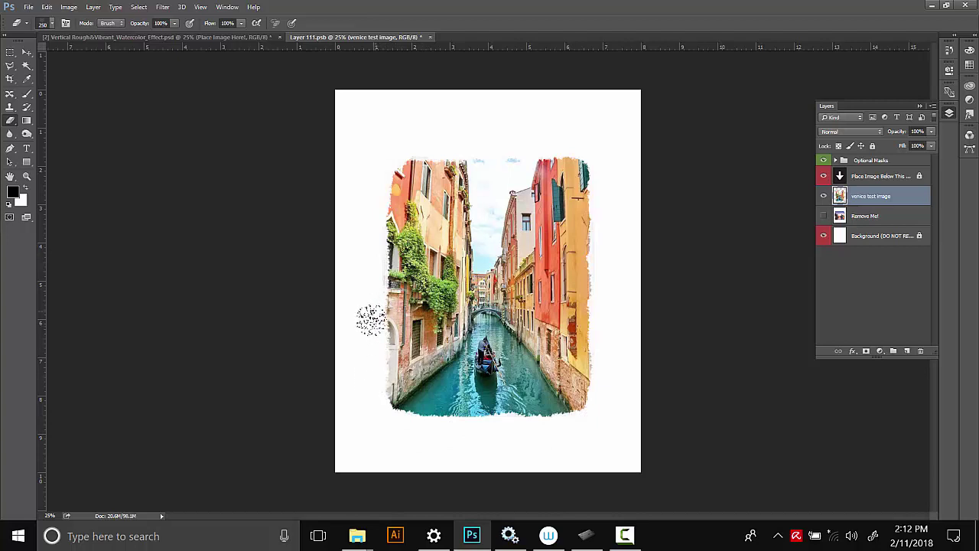
{"action": "left_click_drag", "start_coordinate": [423, 165], "coordinate": [403, 145]}
{"action": "mouse_move", "coordinate": [601, 136]}
{"action": "left_mouse_down"}
{"action": "mouse_move", "coordinate": [577, 143]}
{"action": "mouse_move", "coordinate": [598, 164]}
{"action": "mouse_move", "coordinate": [571, 138]}
{"action": "left_mouse_up"}
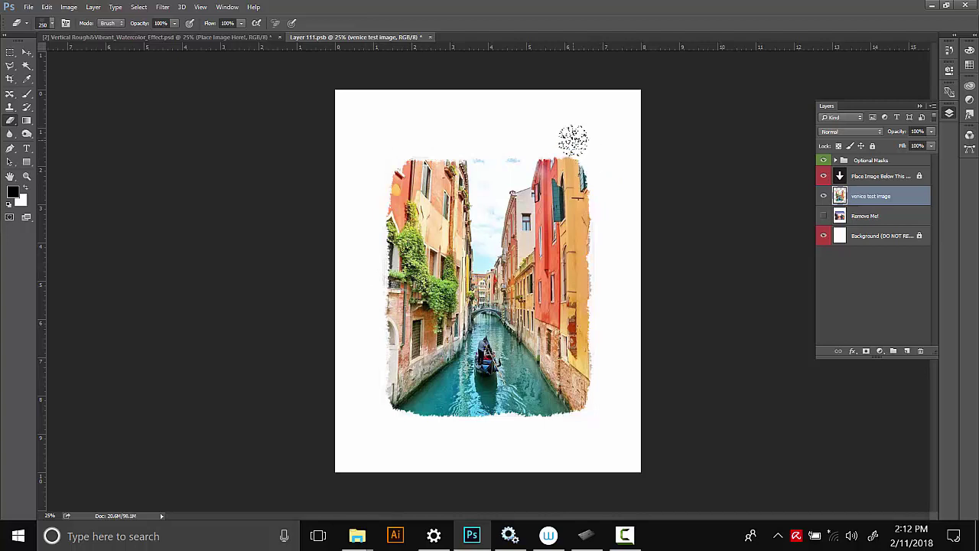
Close the smart object's document and save its changes back to the watercolor template.
{"action": "left_click", "coordinate": [431, 37]}
{"action": "left_click", "coordinate": [438, 205]}
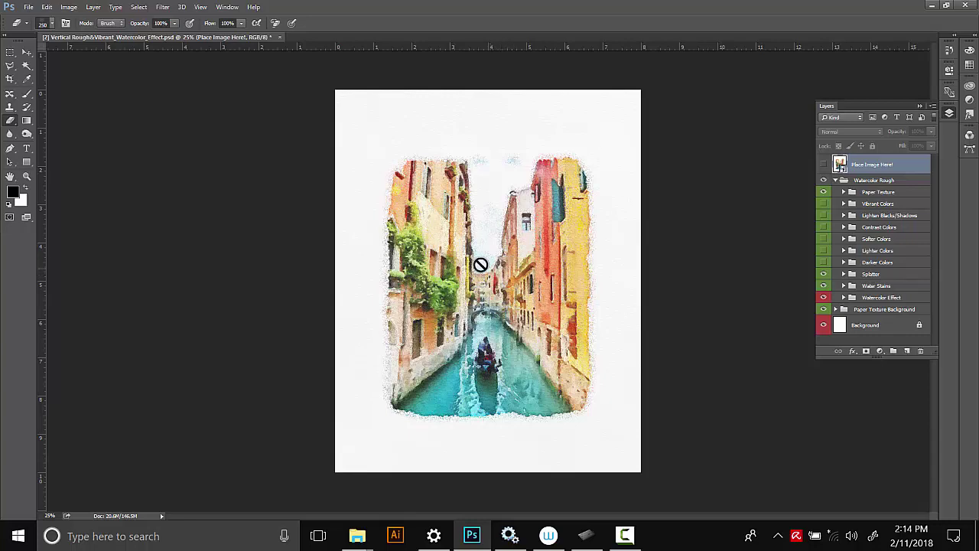
Show the Contrast Colors group and set its opacity to 22%.
{"action": "left_click", "coordinate": [27, 177]}
{"action": "left_click_drag", "start_coordinate": [513, 317], "coordinate": [528, 295]}
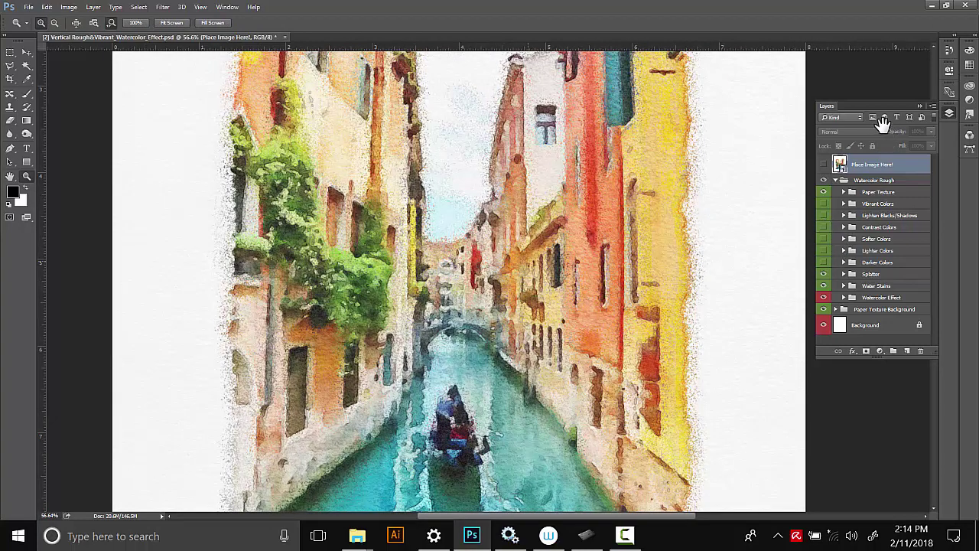
{"action": "left_click", "coordinate": [823, 228]}
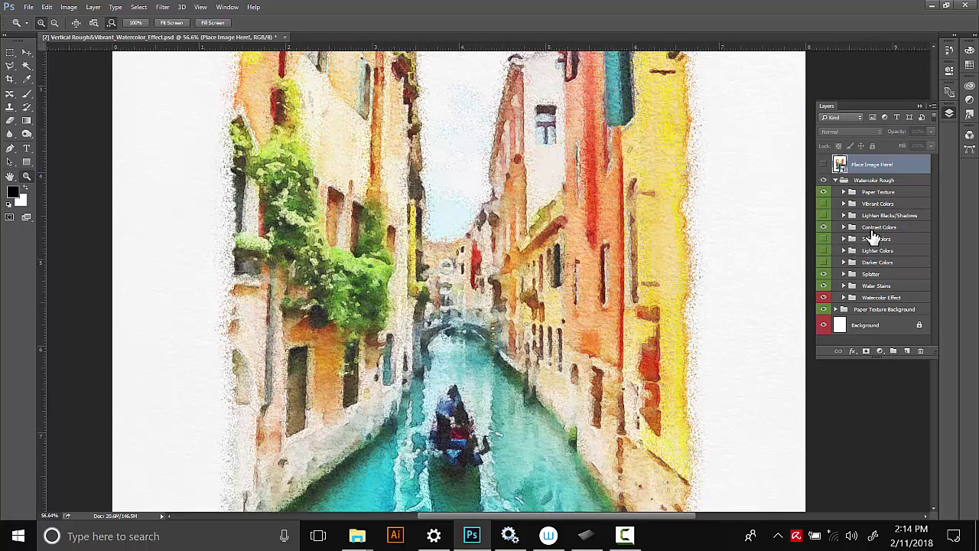
{"action": "left_click", "coordinate": [876, 230]}
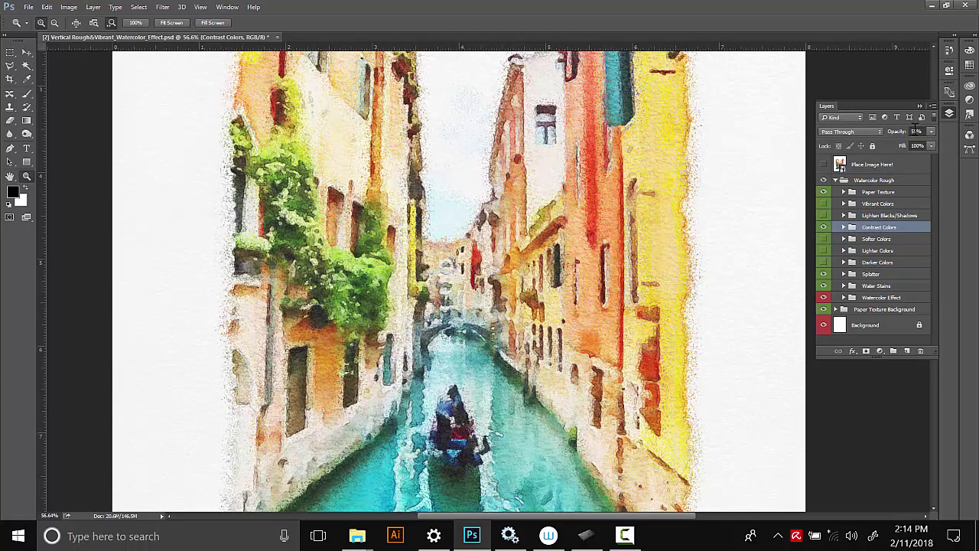
{"action": "left_click_drag", "start_coordinate": [893, 143], "coordinate": [891, 144]}
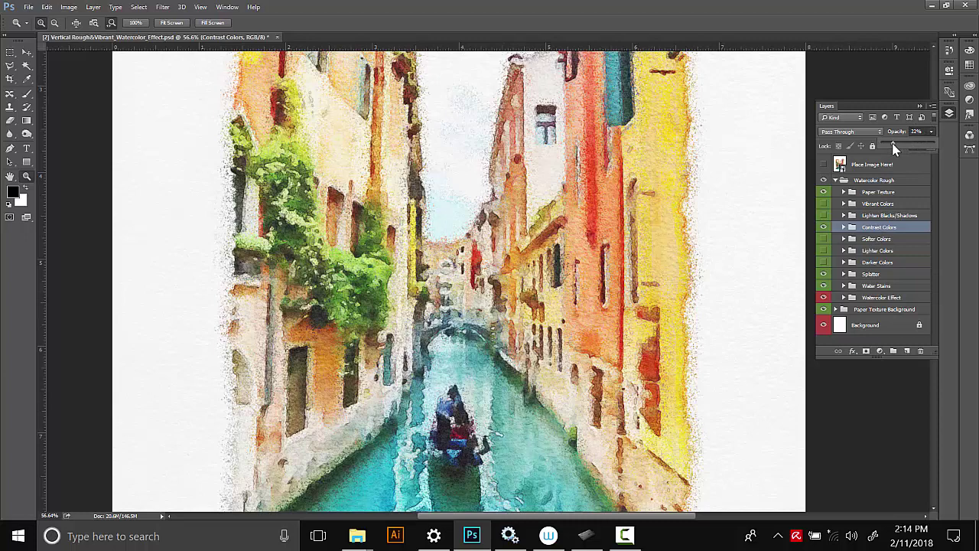
Show the Darker Colors group, and compare the artwork with and without the Vibrant Colors group, leaving that group hidden.
{"action": "left_click", "coordinate": [824, 262]}
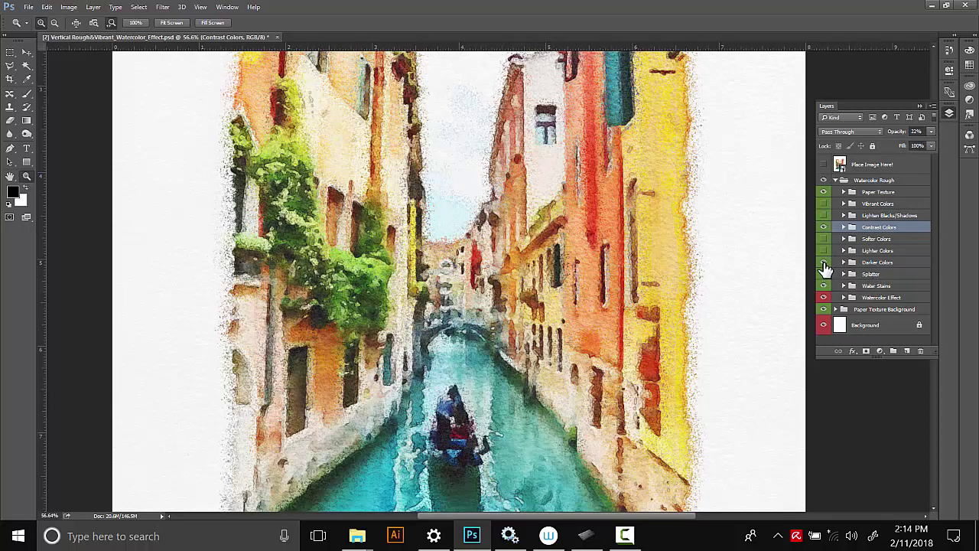
{"action": "left_click", "coordinate": [824, 205]}
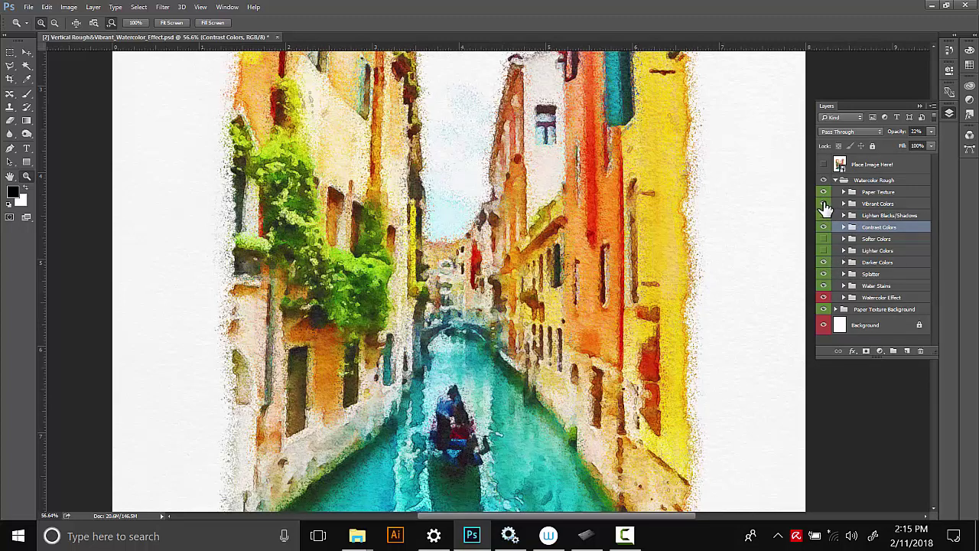
{"action": "left_click", "coordinate": [823, 204]}
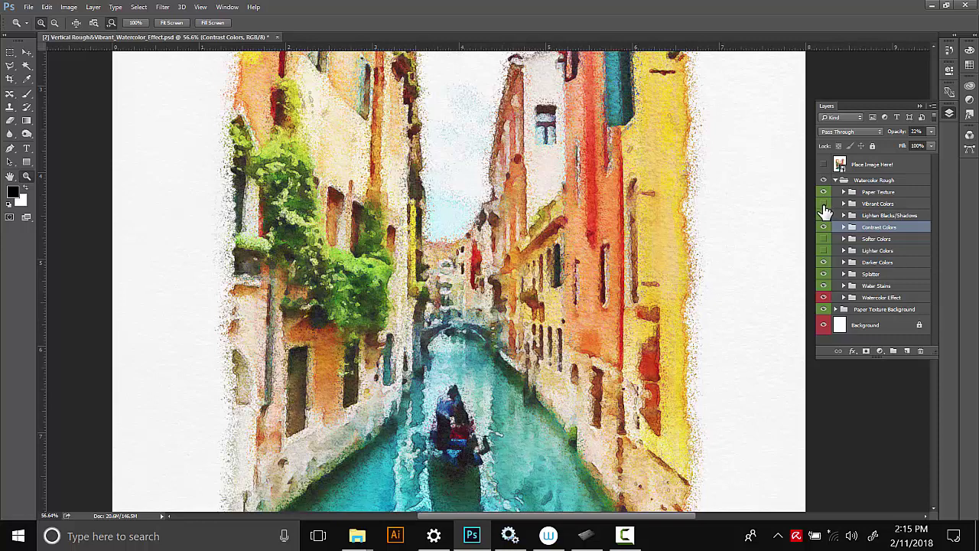
Set the Splatter group's opacity to 75% and show the Softer Colors group.
{"action": "left_click", "coordinate": [873, 275]}
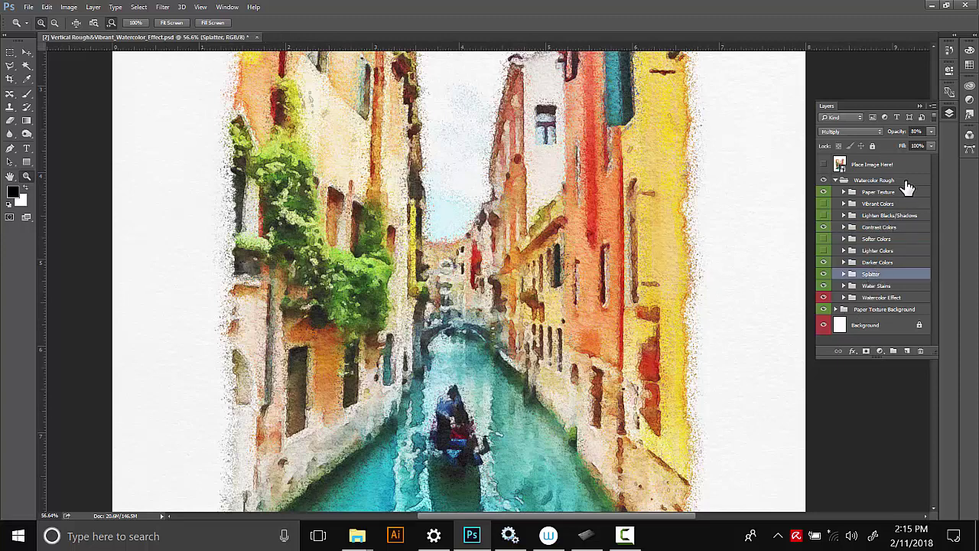
{"action": "left_click_drag", "start_coordinate": [924, 144], "coordinate": [932, 147]}
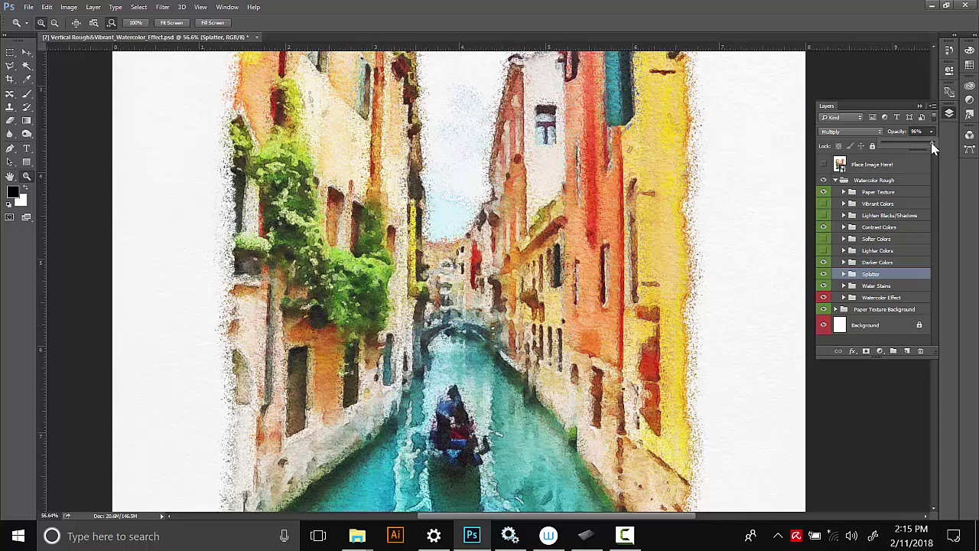
{"action": "left_click_drag", "start_coordinate": [934, 146], "coordinate": [923, 147]}
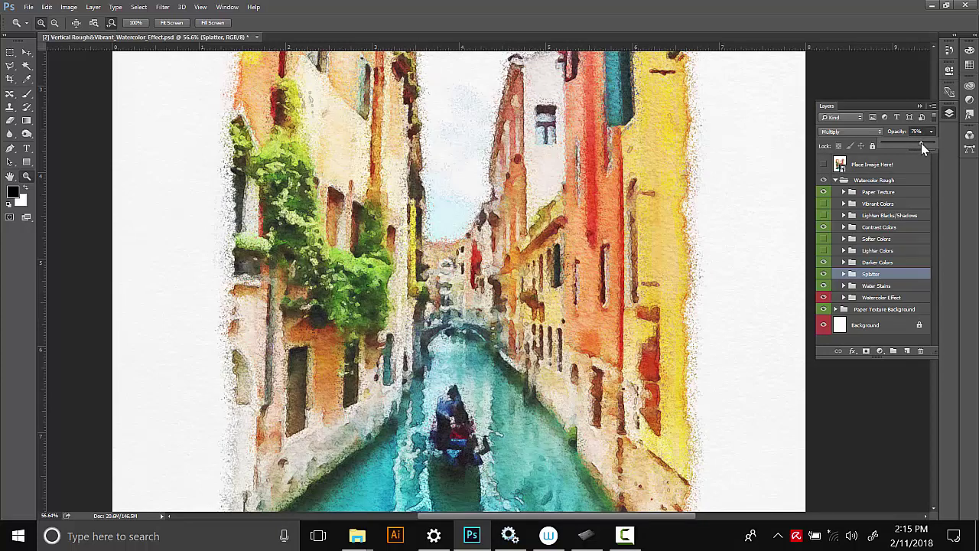
{"action": "left_click", "coordinate": [823, 238]}
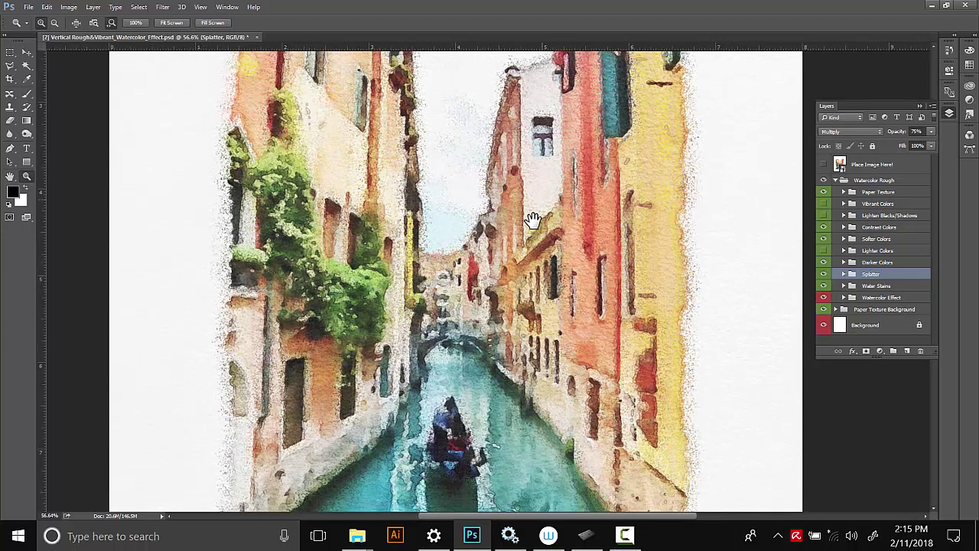
{"action": "left_click_drag", "start_coordinate": [533, 221], "coordinate": [528, 175]}
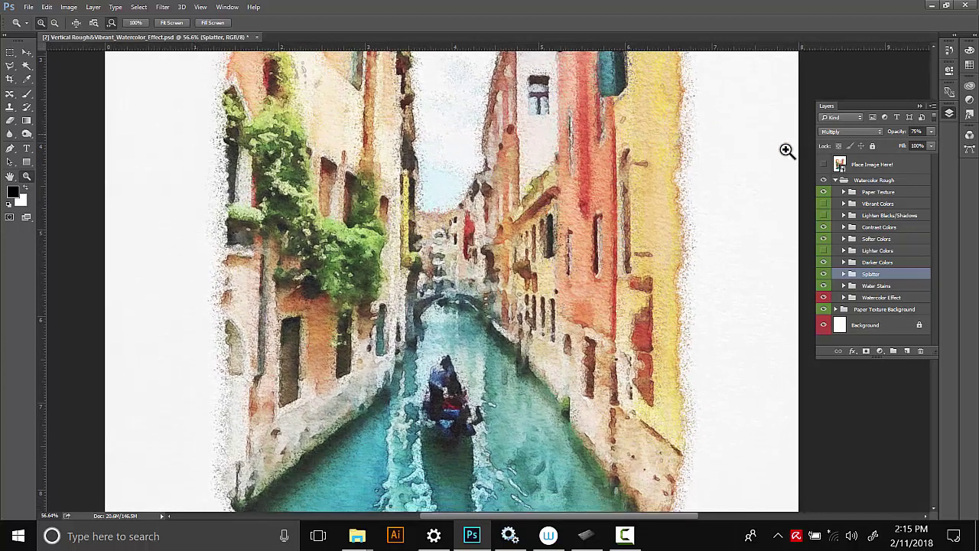
Set the Paper Texture group's opacity to 41% and toggle the visibility of the Paper Texture Background group.
{"action": "left_click", "coordinate": [873, 194]}
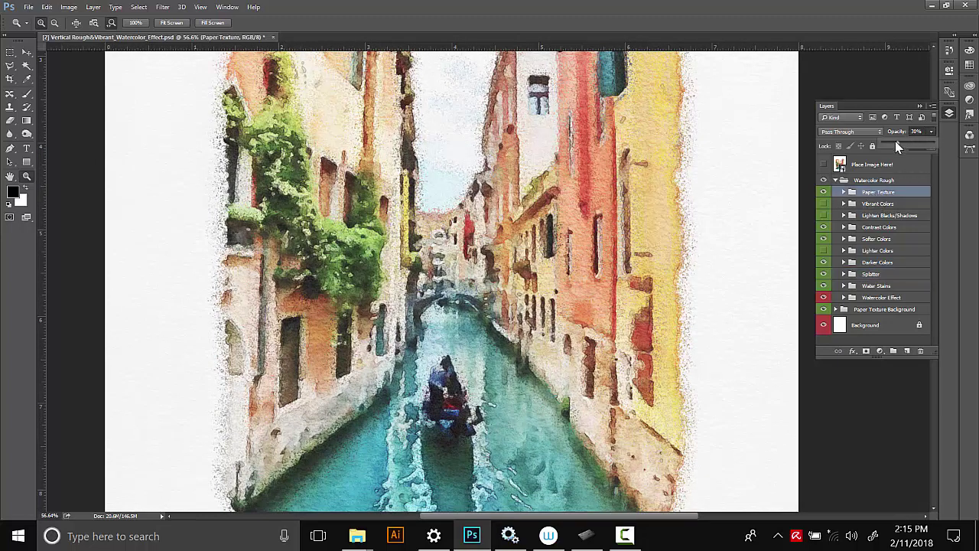
{"action": "left_click_drag", "start_coordinate": [904, 145], "coordinate": [902, 146]}
{"action": "left_click", "coordinate": [824, 311]}
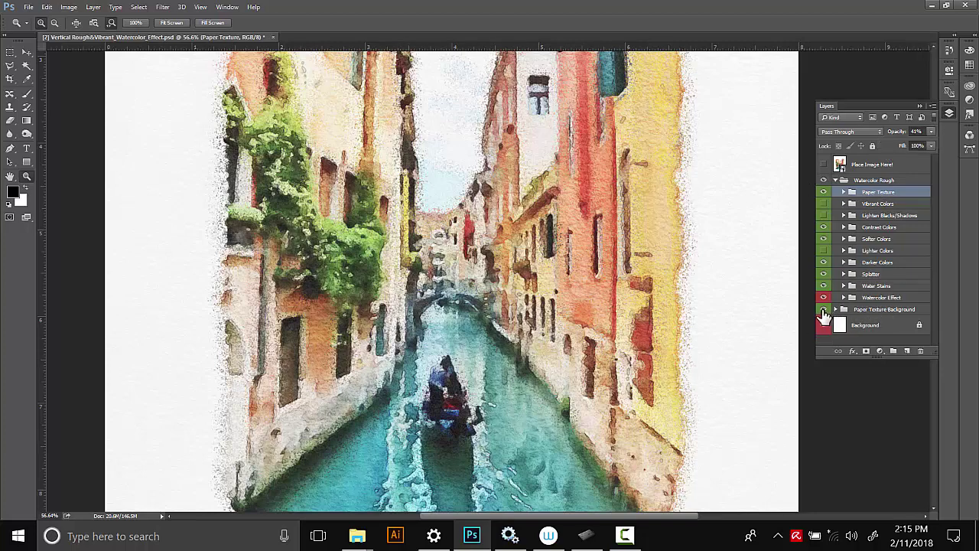